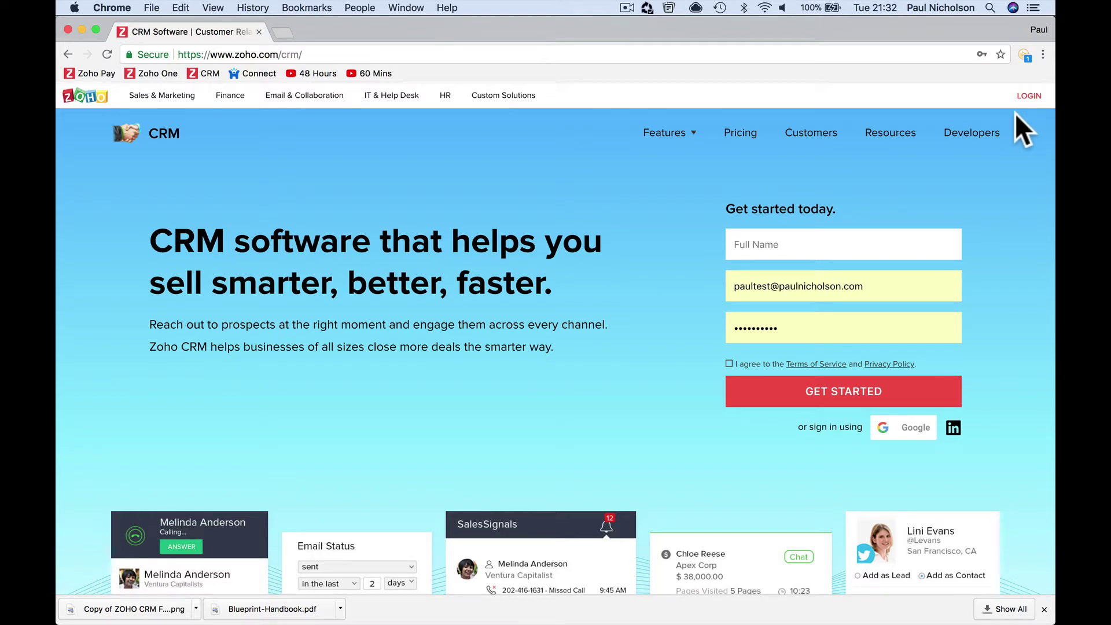
Sign in to Zoho CRM with the saved account e-mail.
left_click(1027, 98)
left_click(644, 245)
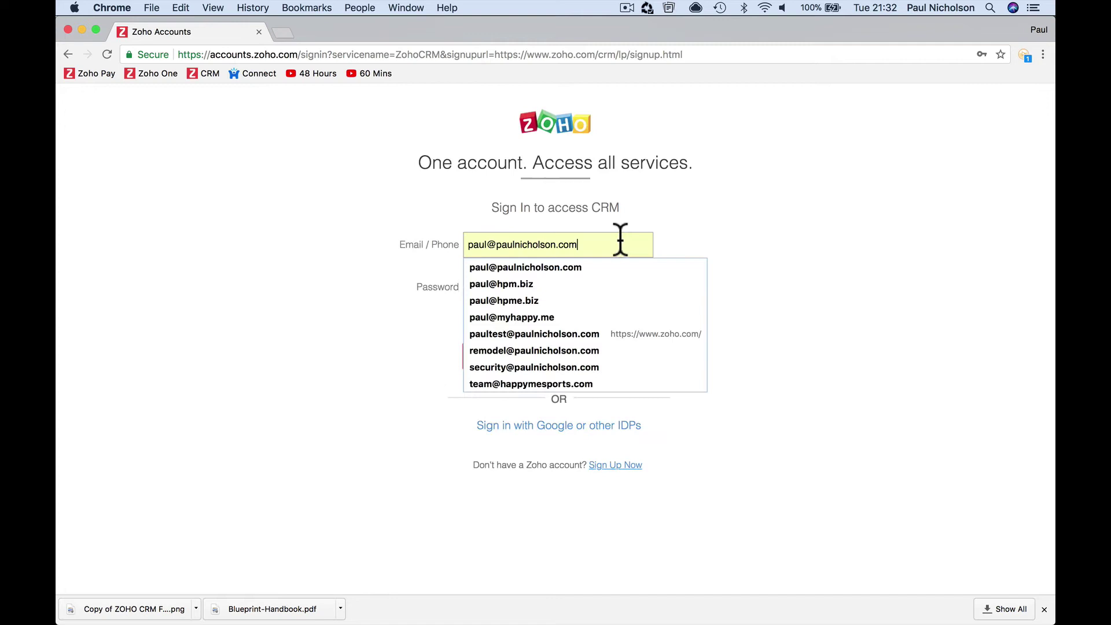
left_click(575, 367)
left_click(574, 365)
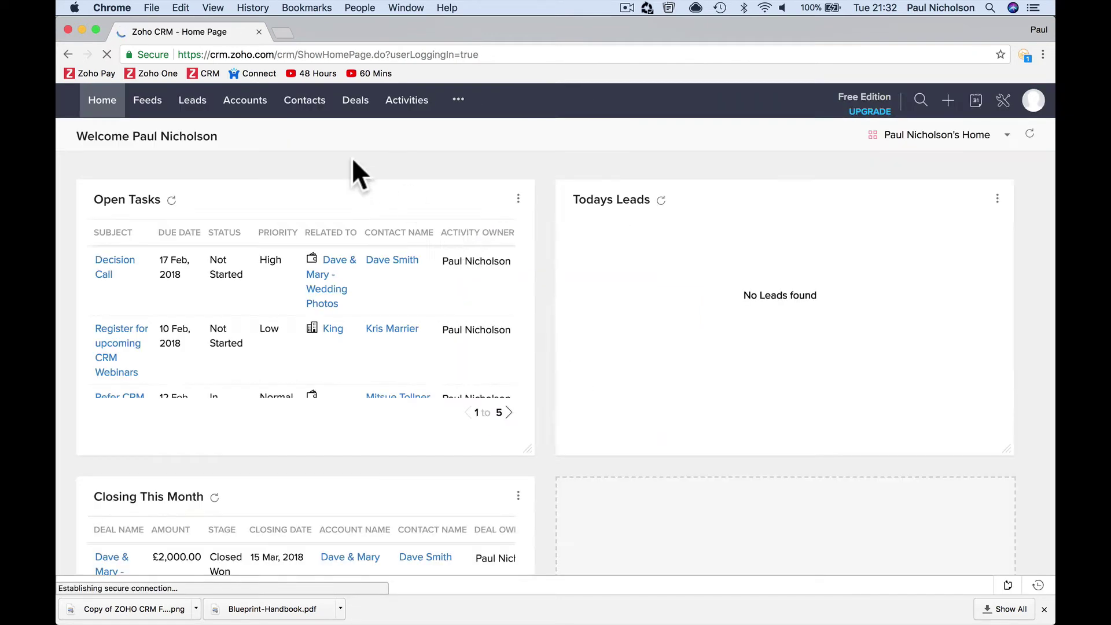
Look through the Accounts, Contacts and Deals lists, then open Activities.
left_click(245, 103)
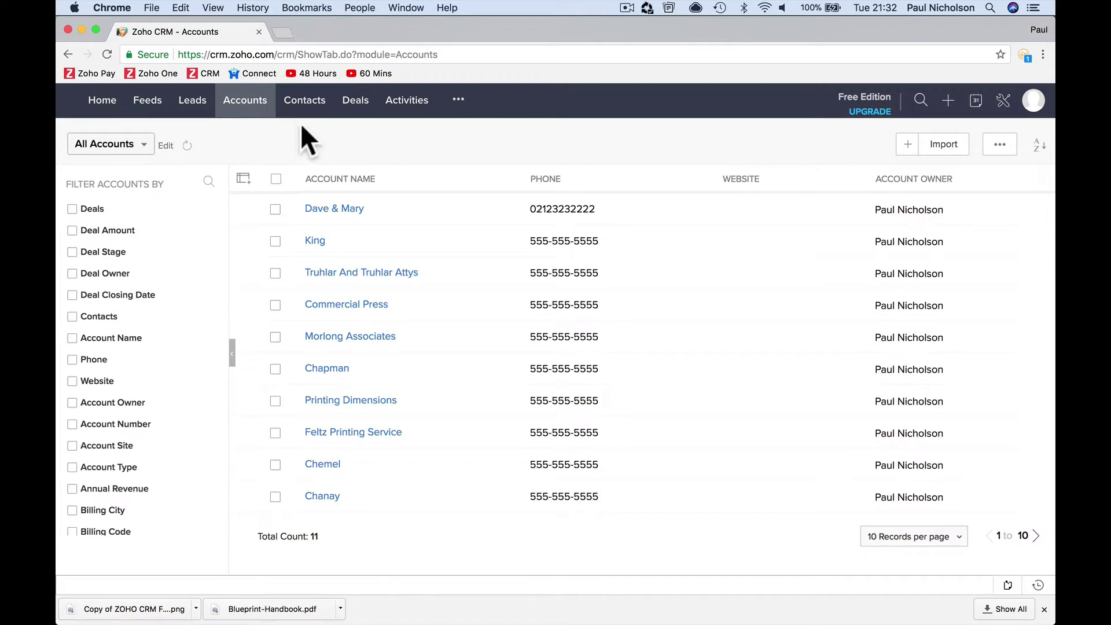
left_click(301, 114)
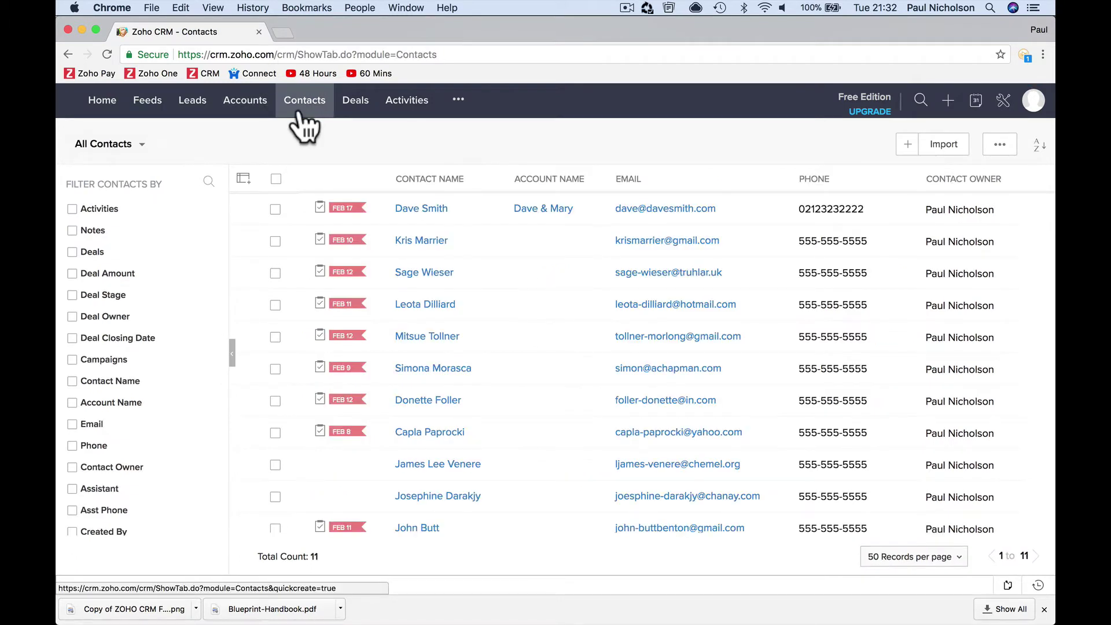
left_click(354, 110)
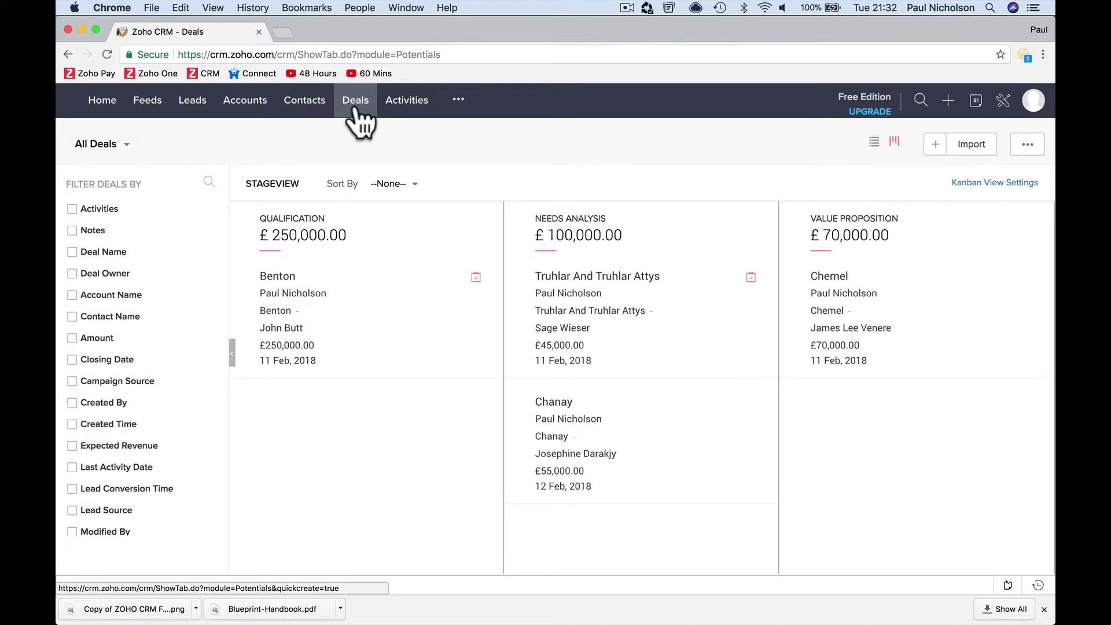
left_click(399, 111)
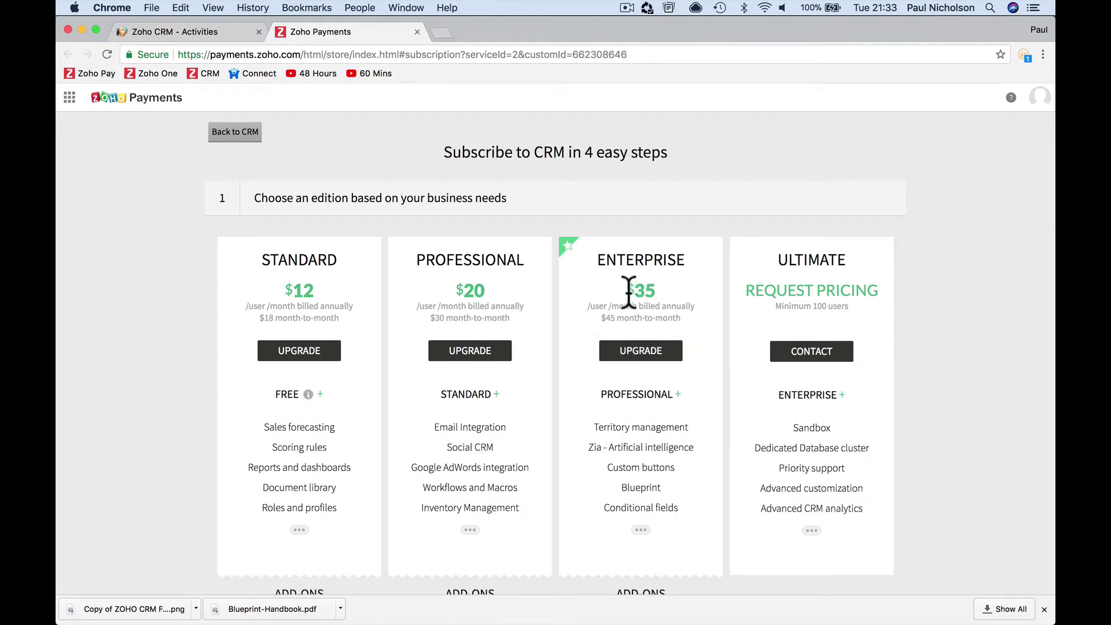
Highlight the Enterprise $35 and Professional $20 CRM prices, then head to the Zoho One home.
left_click_drag(625, 290, 658, 290)
left_click(619, 315)
left_click_drag(466, 290, 486, 290)
left_click_drag(625, 290, 666, 290)
left_click(151, 76)
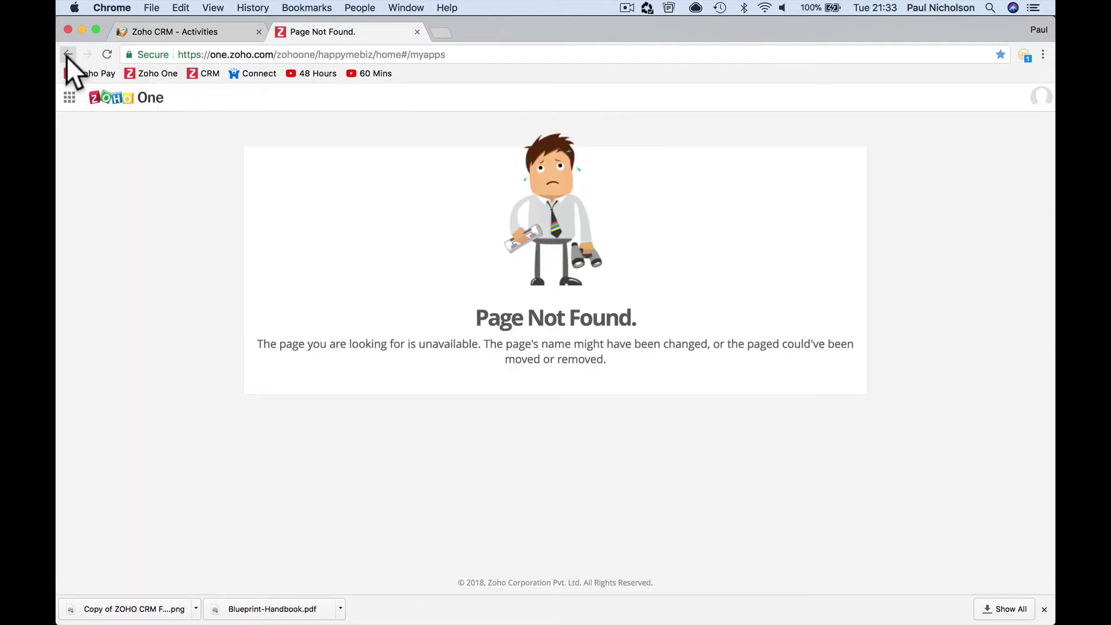
Sign out of the current Zoho account and sign in with the other saved account.
left_click(68, 54)
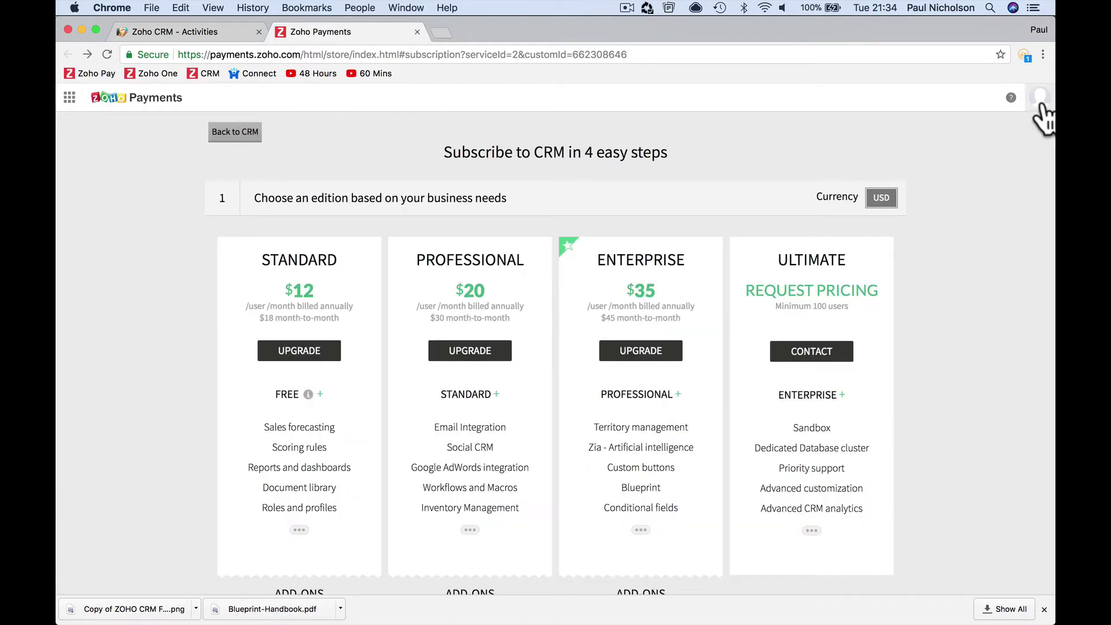
left_click(1040, 97)
left_click(1006, 198)
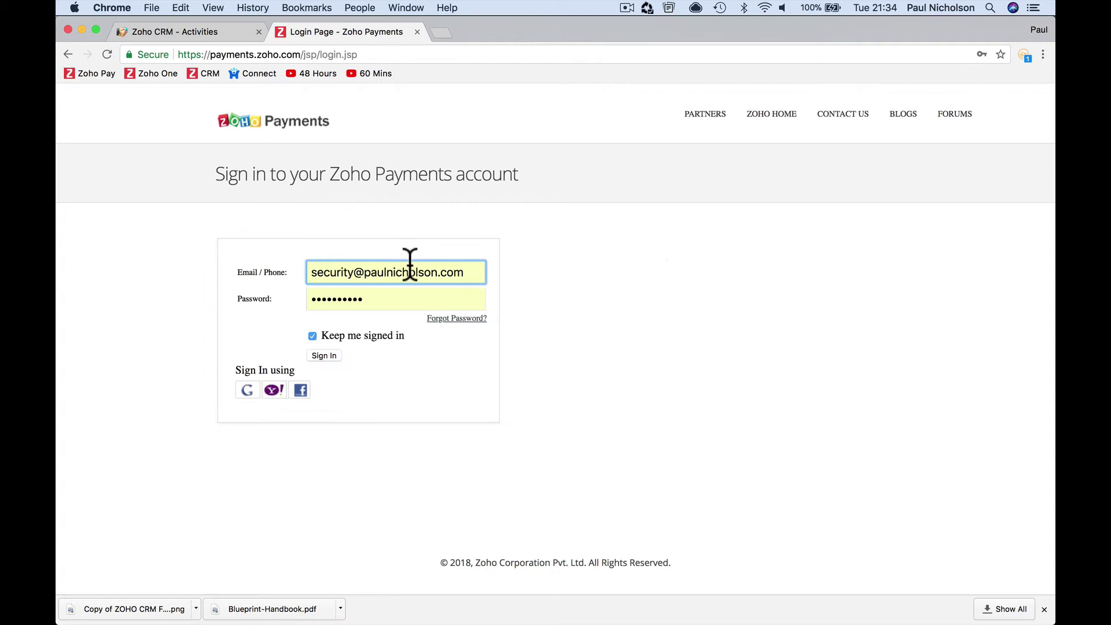
left_click(380, 268)
left_click(380, 409)
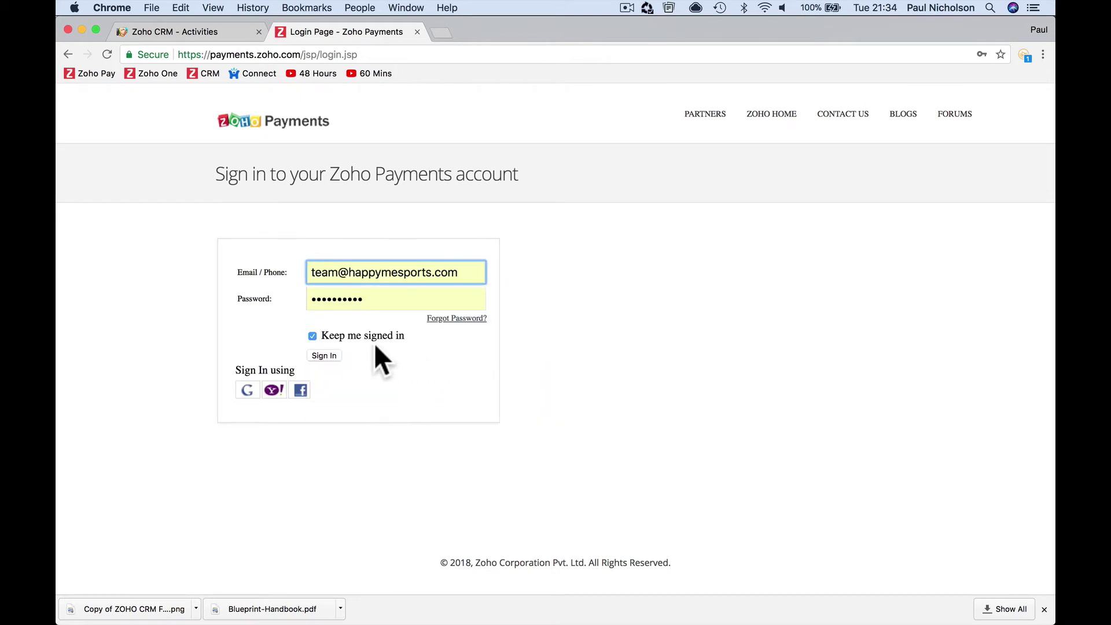
left_click(325, 353)
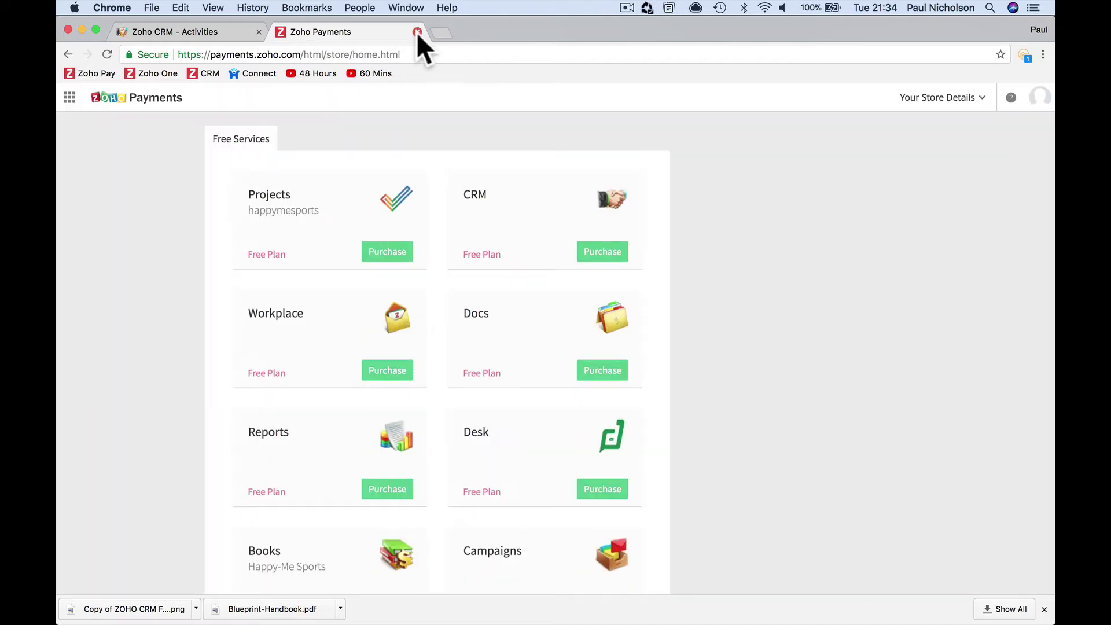
Check the new account's profile card, then reach its Zoho CRM home page.
left_click(1040, 97)
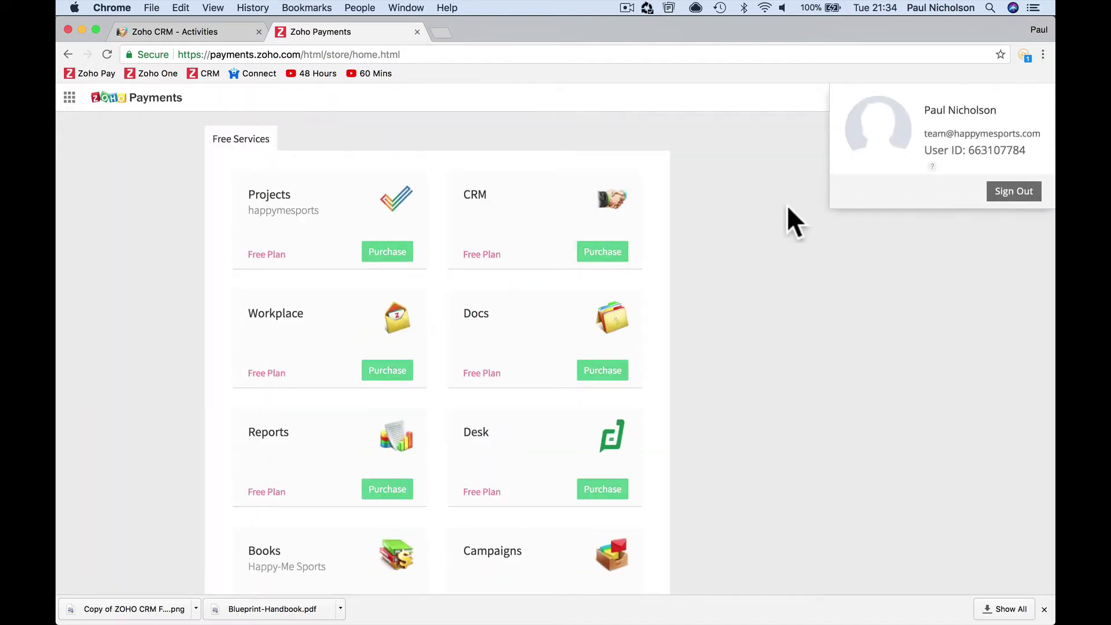
left_click(160, 73)
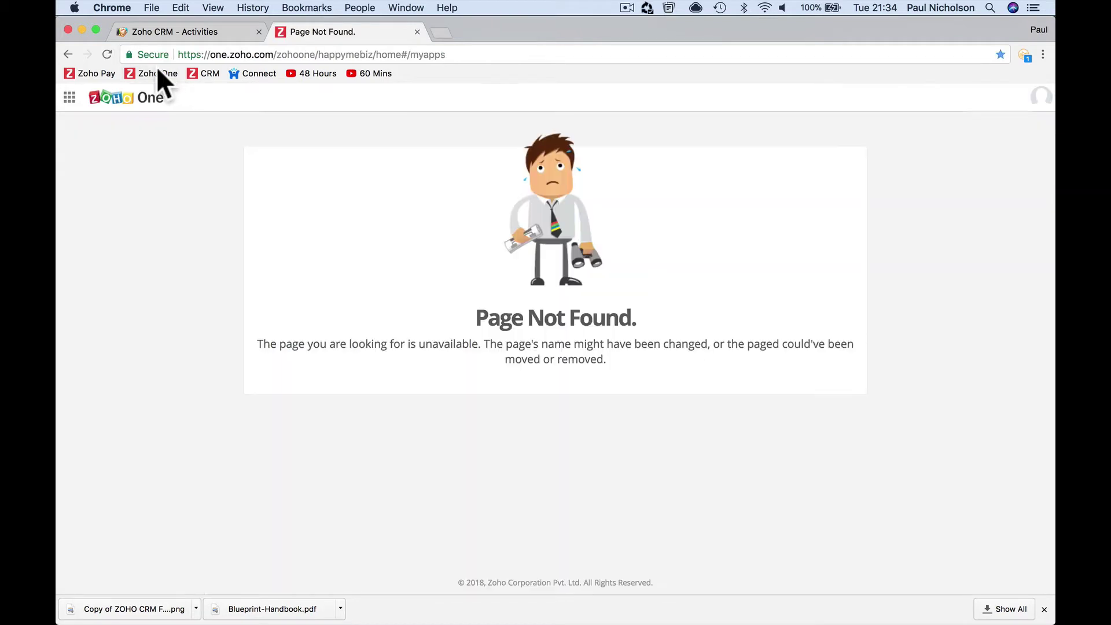
left_click(95, 73)
left_click(160, 75)
left_click(202, 74)
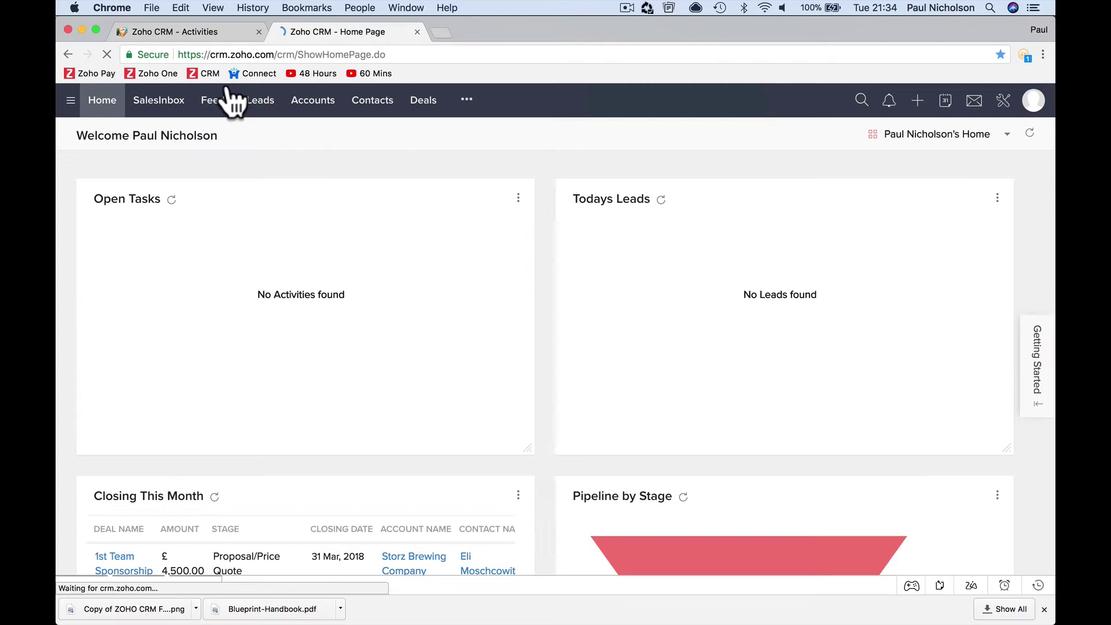
Open the zoho.com/one website from the 'zoho1' address suggestion and go to the account's apps.
left_click(251, 73)
double_click(251, 55)
triple_click(251, 56)
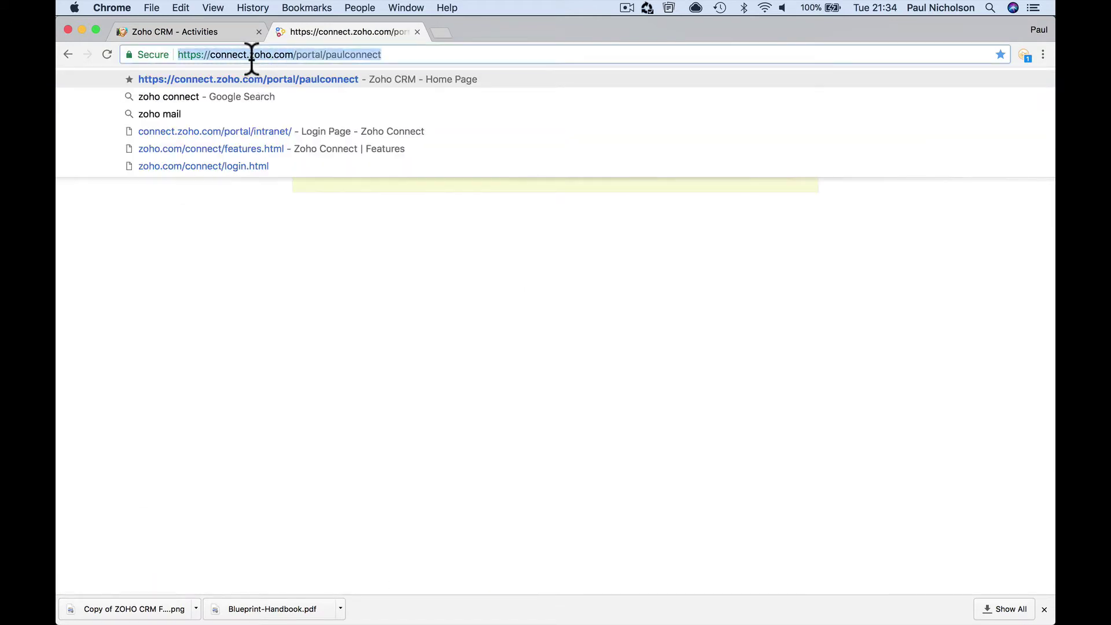
type("zoho1")
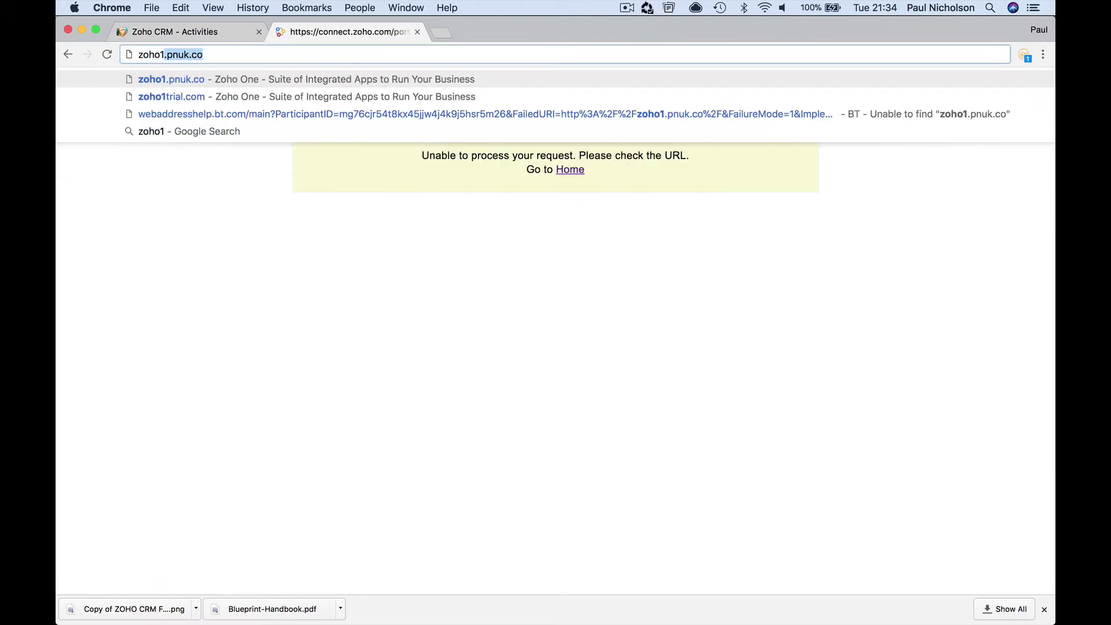
key("BackSpace")
key("BackSpace")
key("Down")
key("Return")
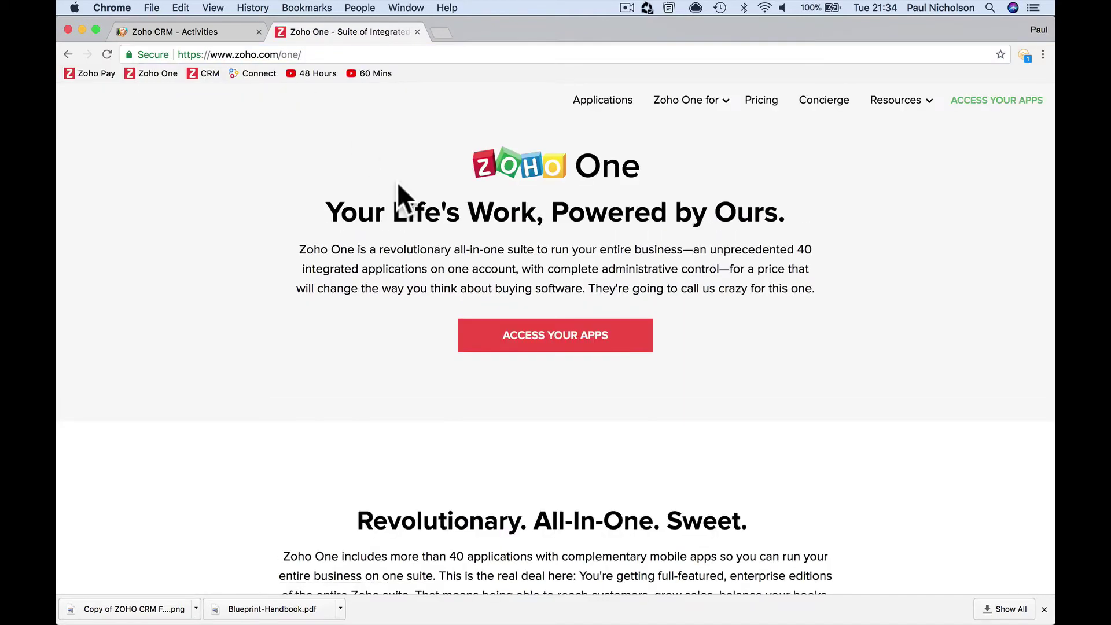
left_click(631, 329)
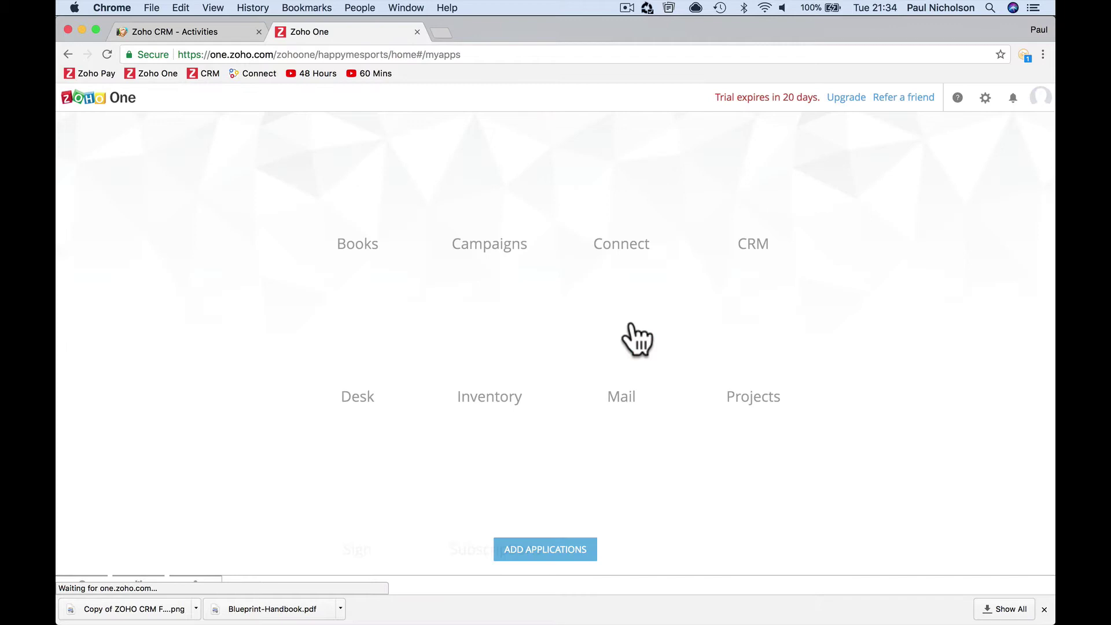
Scroll down the Admin Panel's All apps catalogue to SalesIQ, Forms and Vault.
scroll(632, 325, "down", 2)
scroll(637, 341, "up", 1)
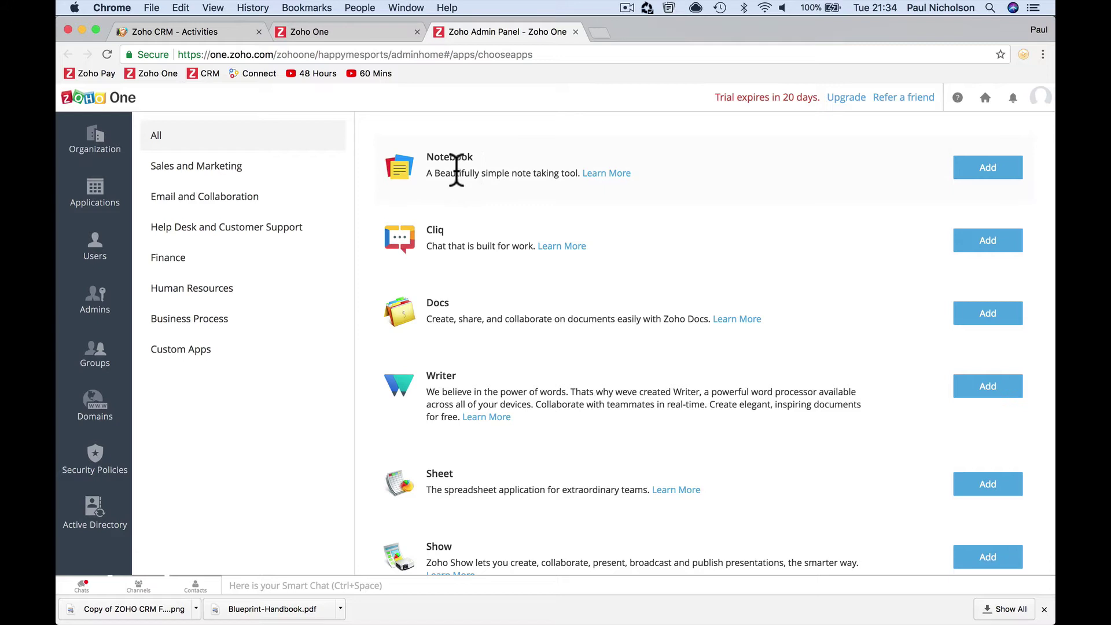
scroll(467, 198, "down", 2)
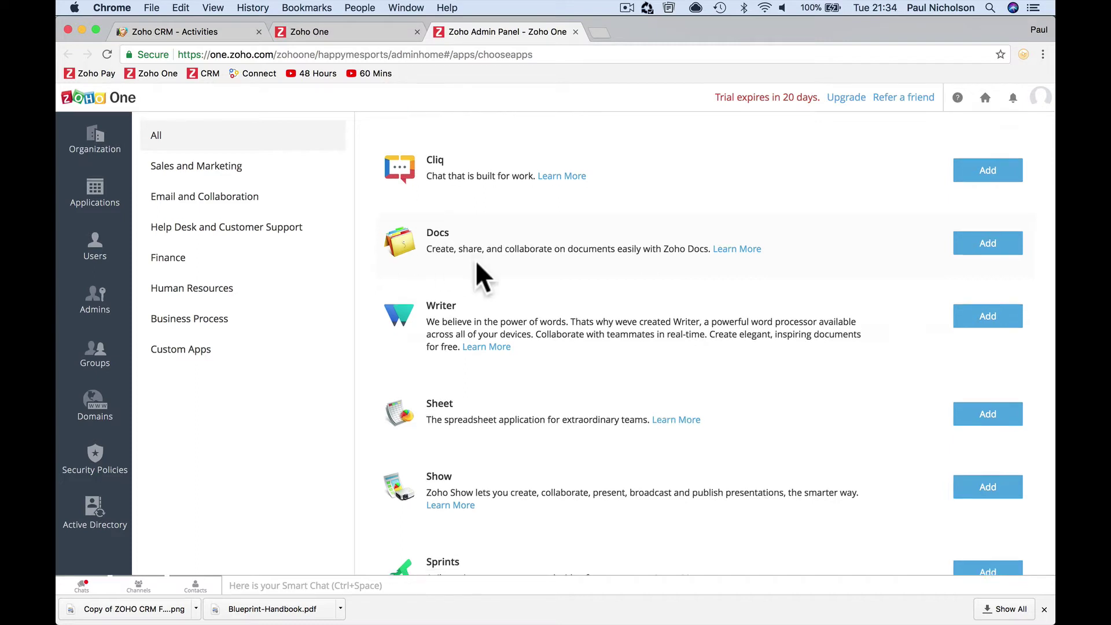
scroll(484, 275, "down", 3)
scroll(492, 270, "down", 3)
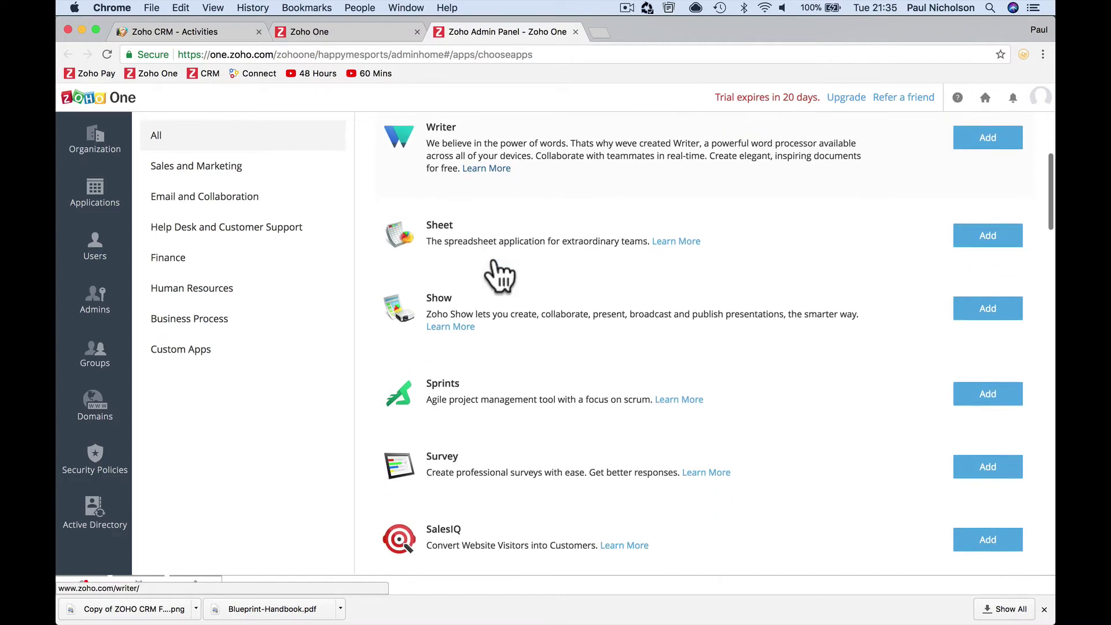
scroll(485, 261, "down", 3)
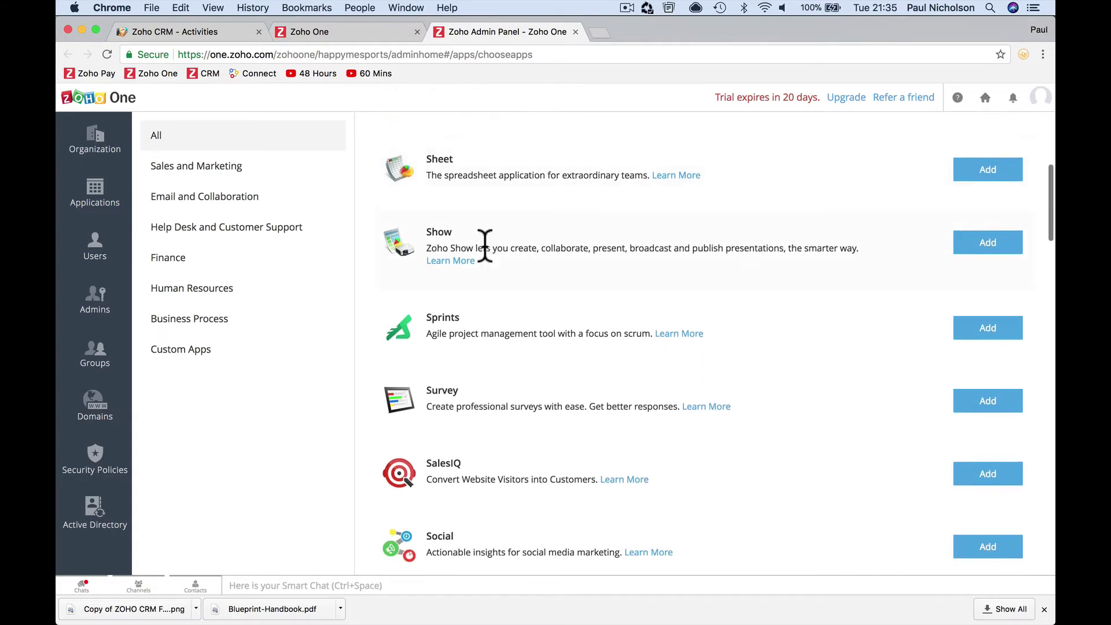
scroll(513, 272, "down", 2)
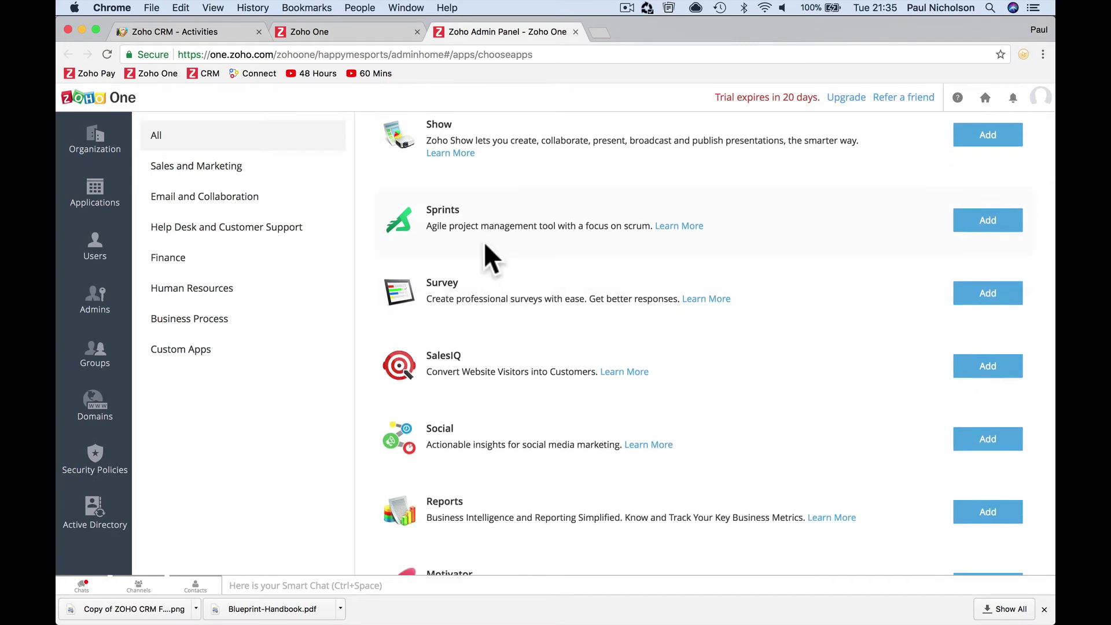
scroll(484, 253, "down", 3)
scroll(486, 199, "down", 2)
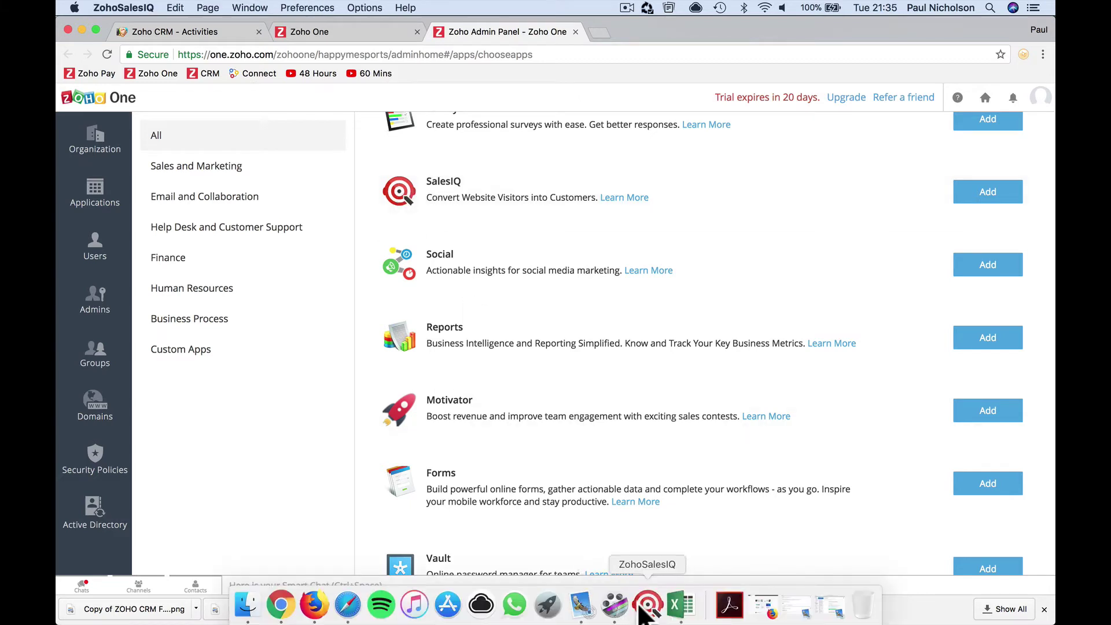
View an online visitor's details in SalesIQ, close them, and minimize SalesIQ.
left_click(641, 611)
left_click(148, 79)
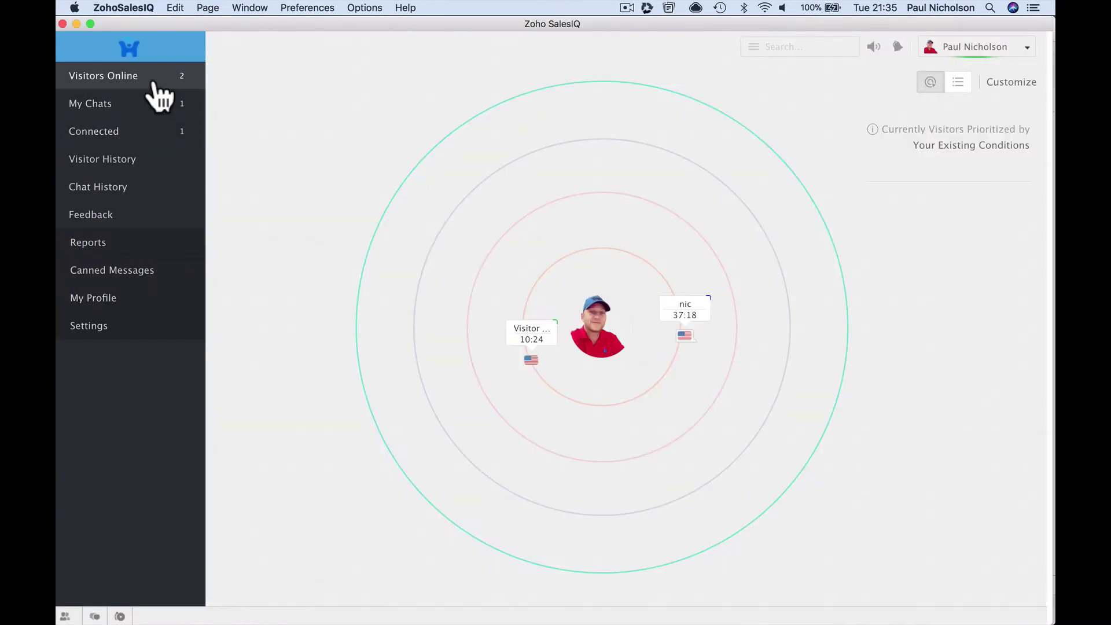
left_click(529, 346)
left_click(636, 169)
left_click(76, 24)
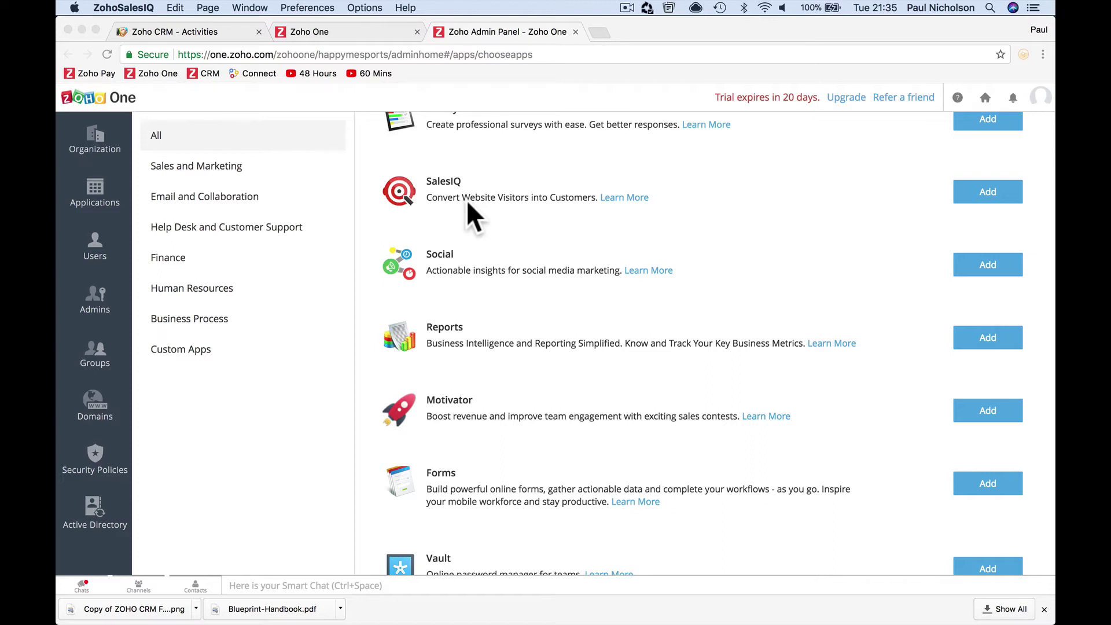
Scroll the All apps list past Mail down to the added Books, Desk, Projects, Campaigns, Connect and Subscriptions.
scroll(467, 204, "down", 2)
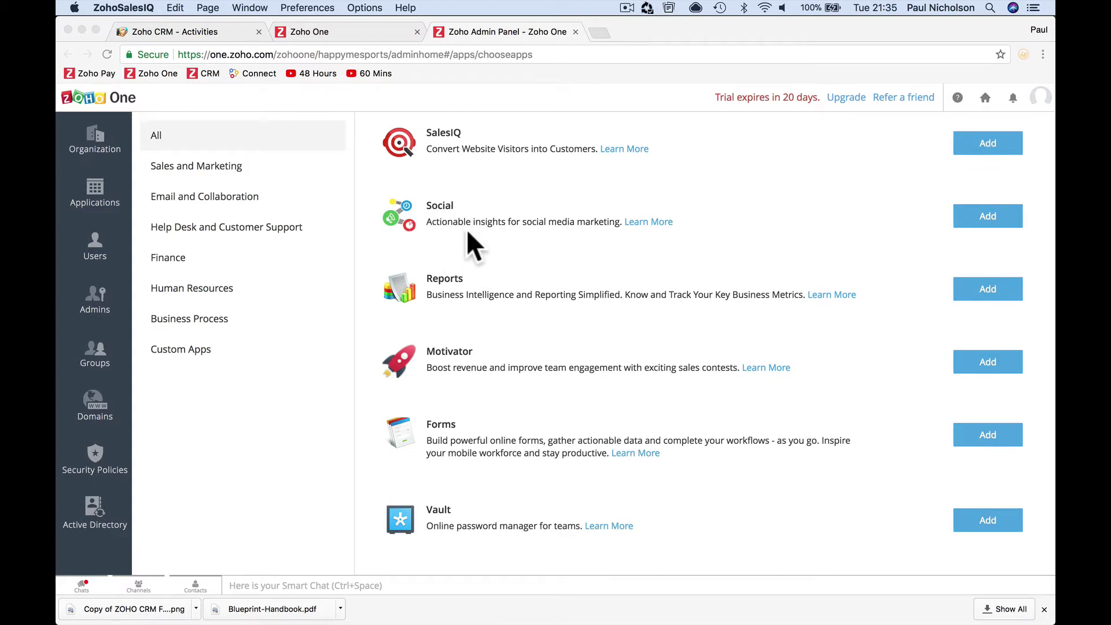
scroll(468, 232, "down", 2)
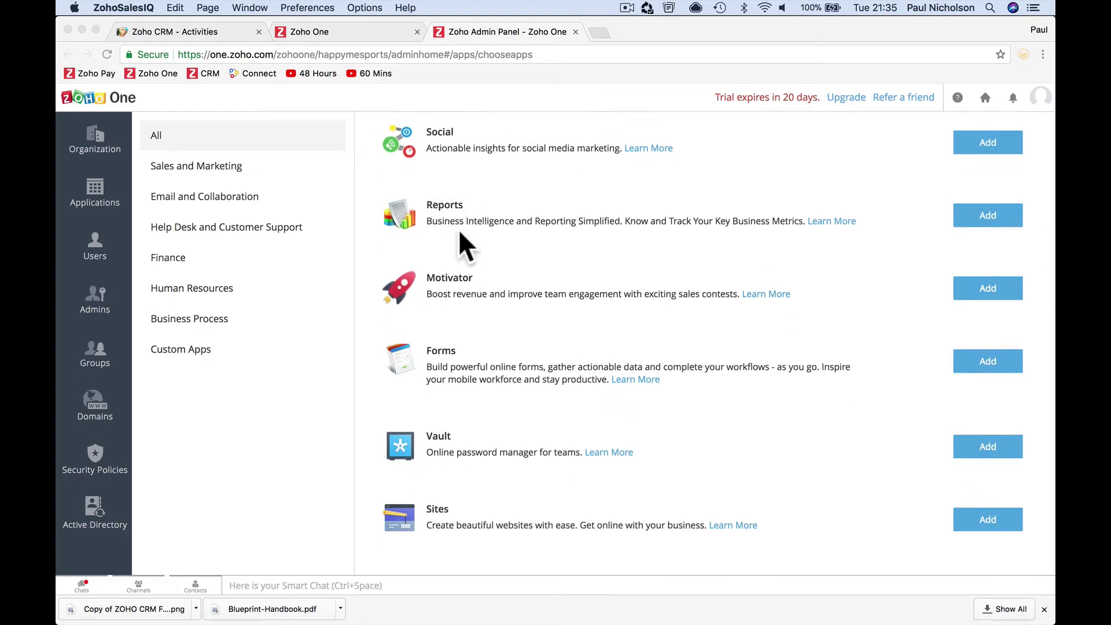
scroll(480, 240, "down", 3)
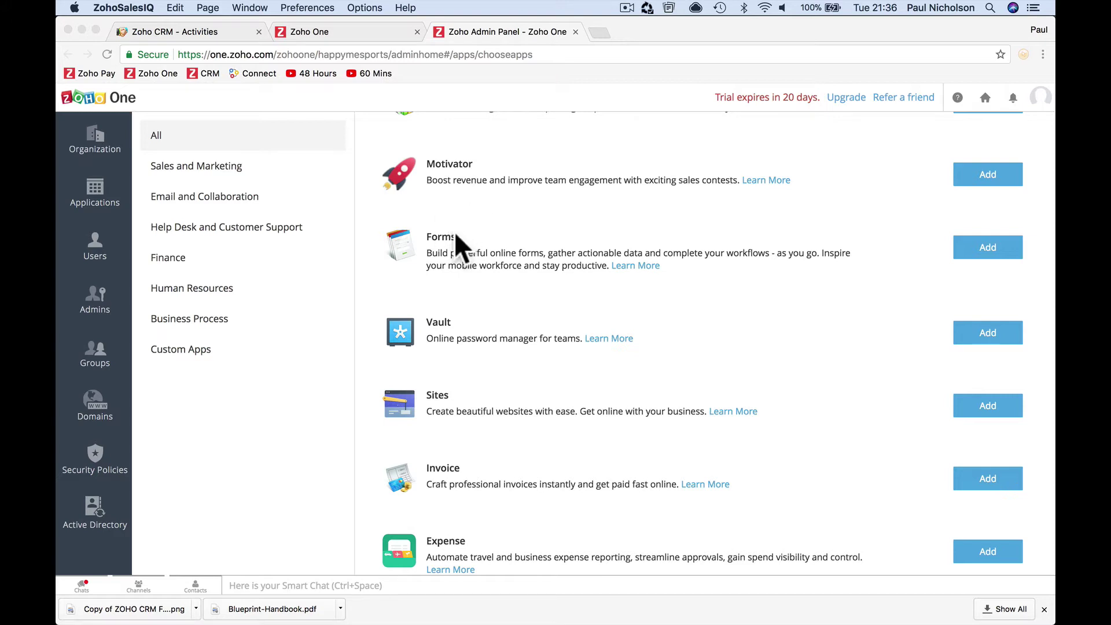
scroll(498, 281, "down", 3)
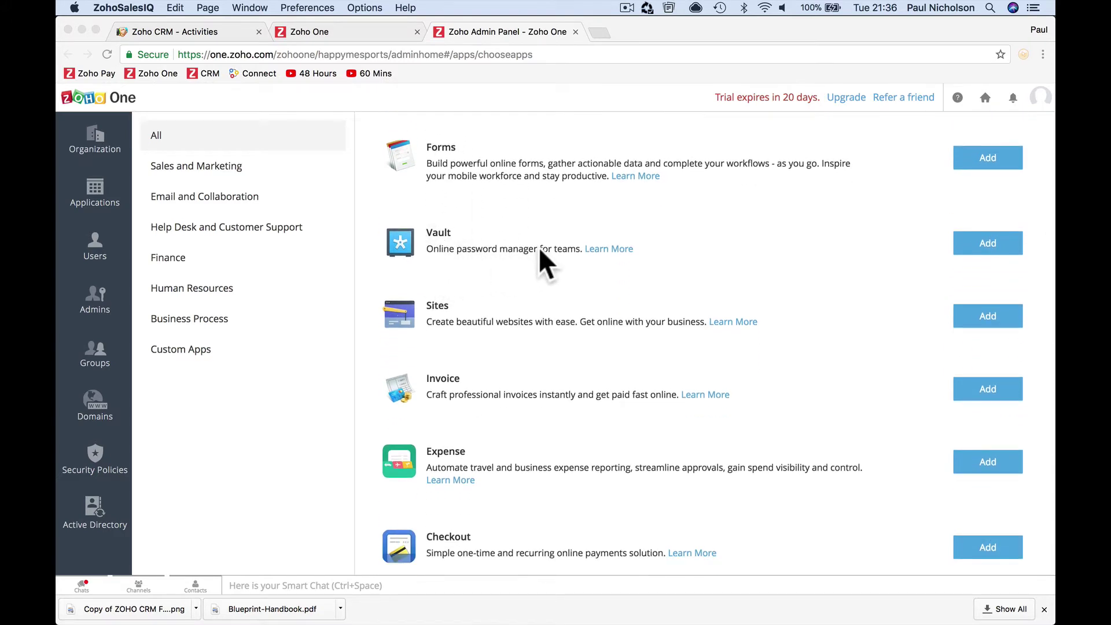
scroll(539, 248, "down", 4)
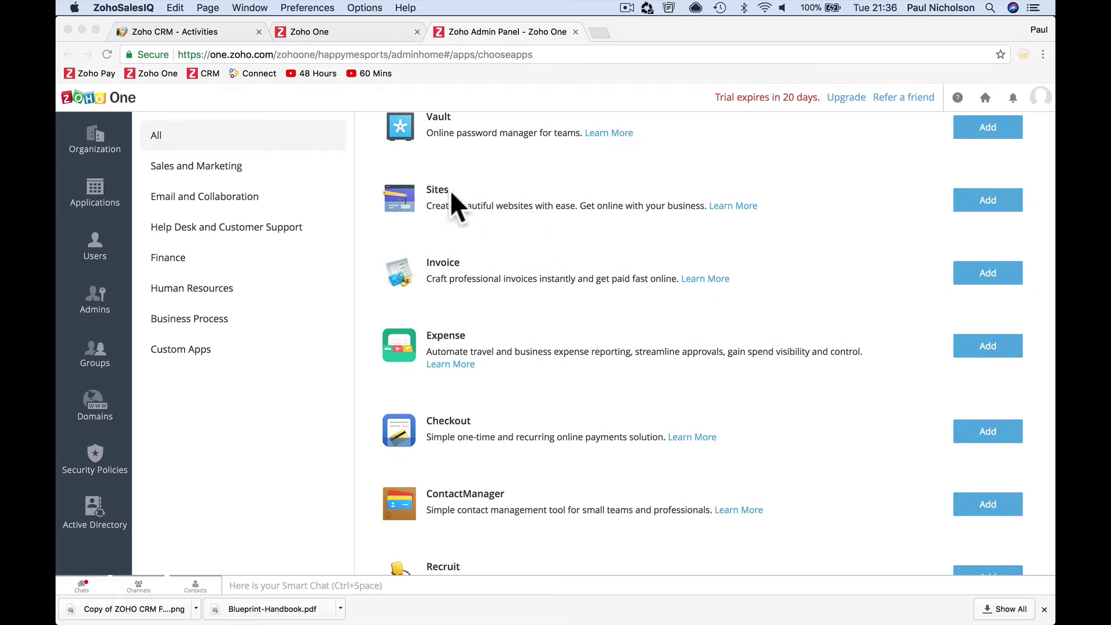
scroll(502, 238, "down", 3)
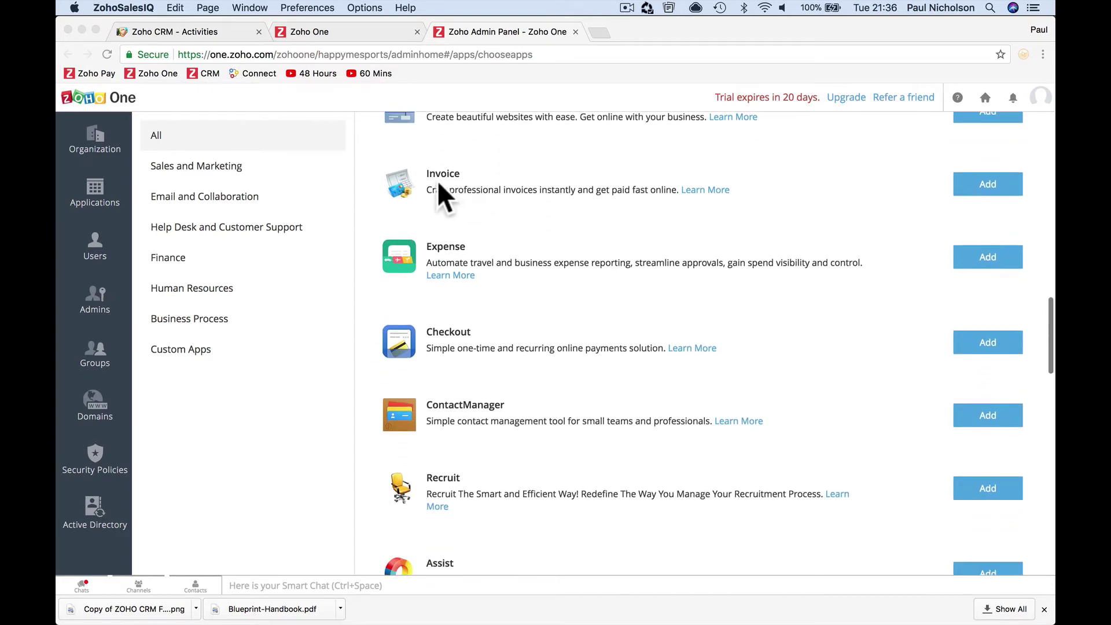
scroll(504, 183, "down", 3)
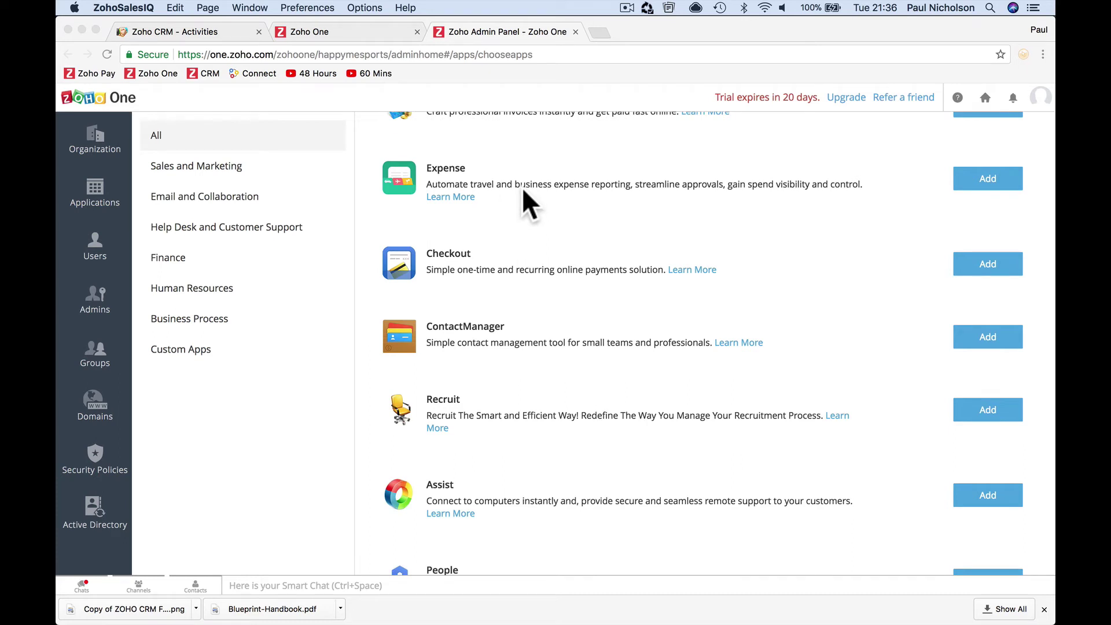
scroll(523, 189, "up", 1)
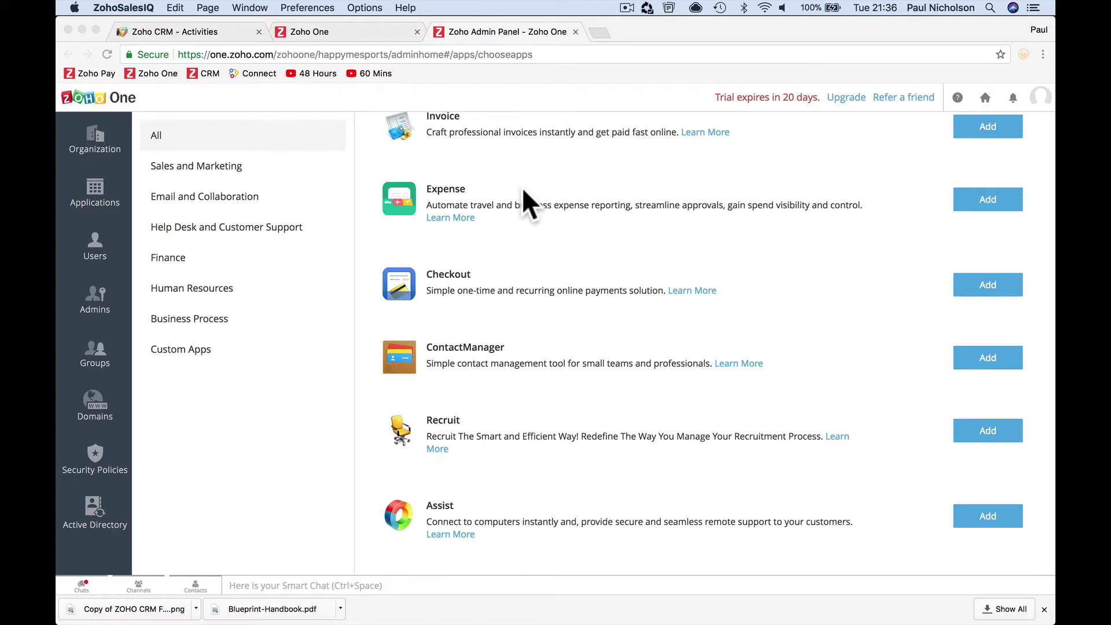
scroll(523, 190, "down", 5)
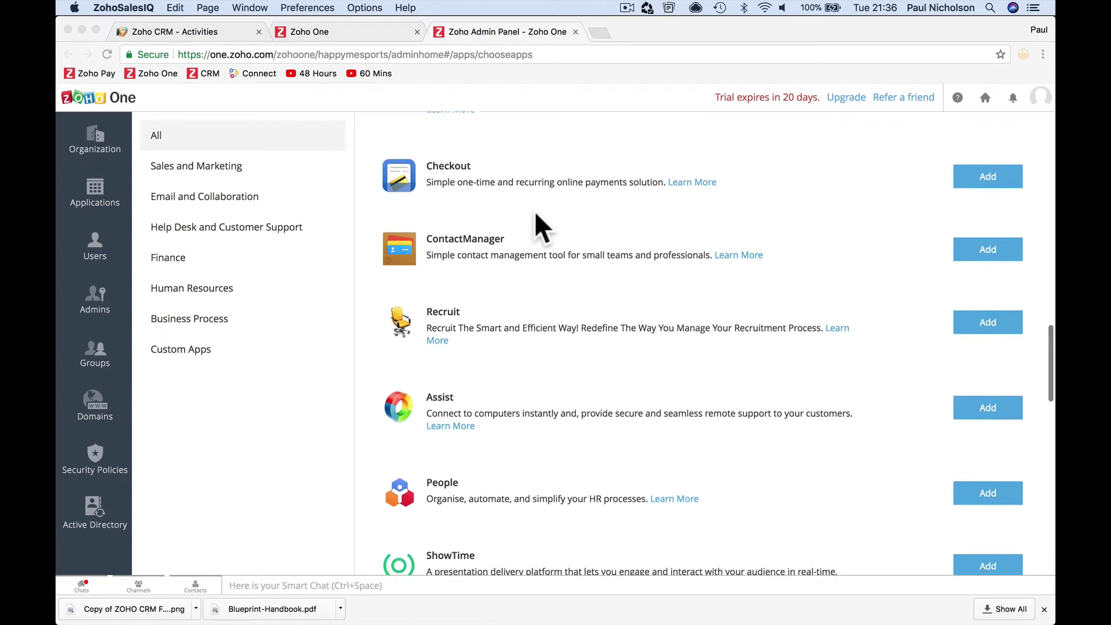
scroll(534, 212, "down", 3)
scroll(554, 228, "down", 3)
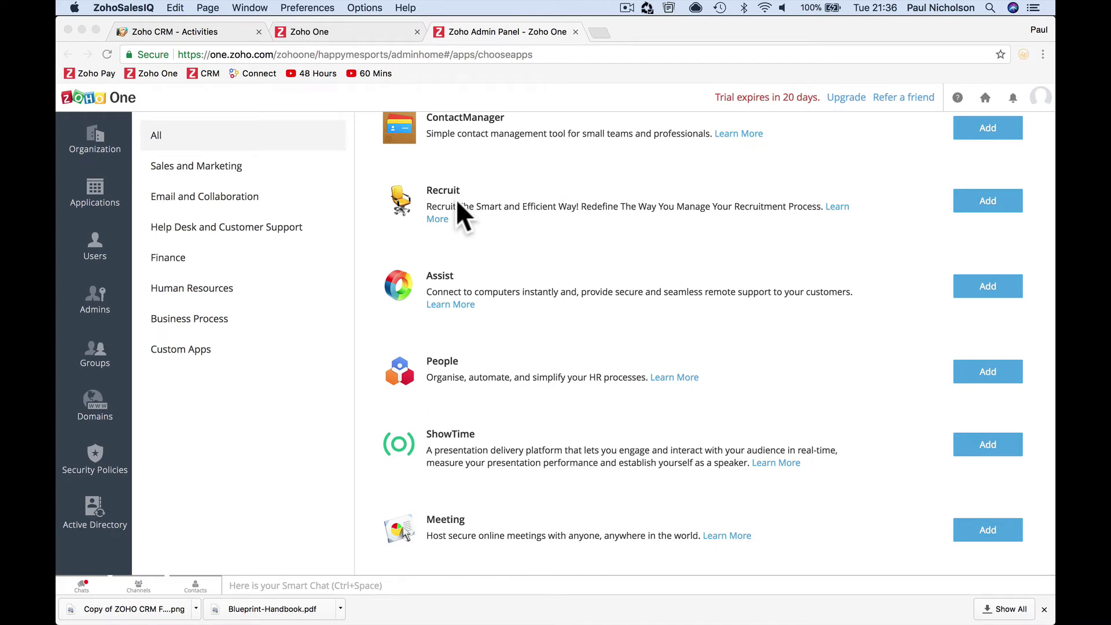
scroll(472, 301, "down", 1)
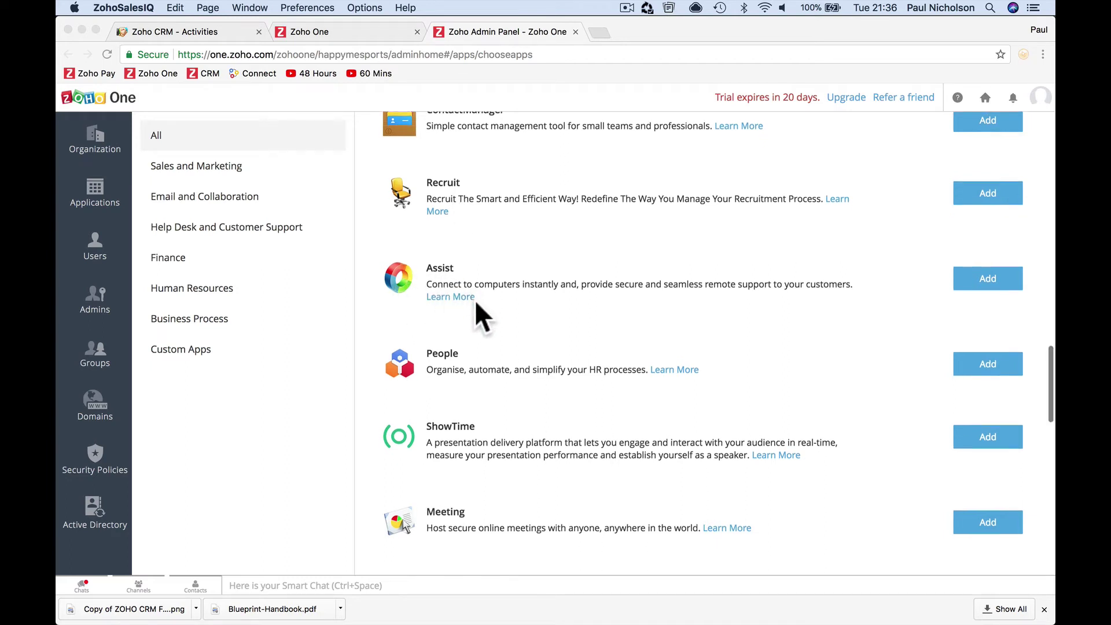
scroll(476, 302, "down", 2)
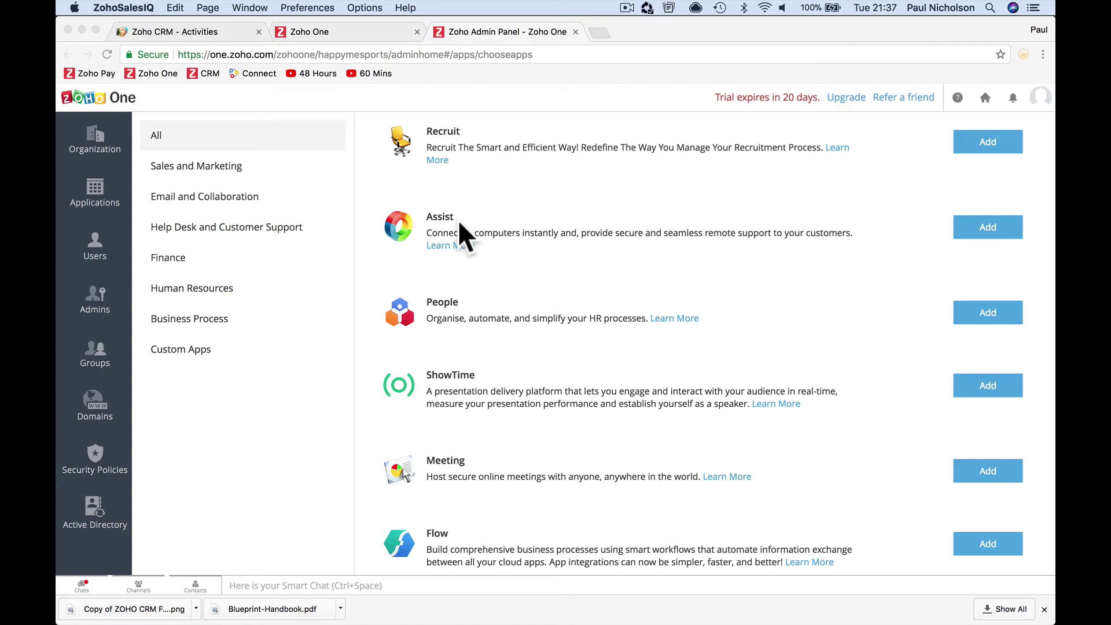
scroll(460, 224, "down", 3)
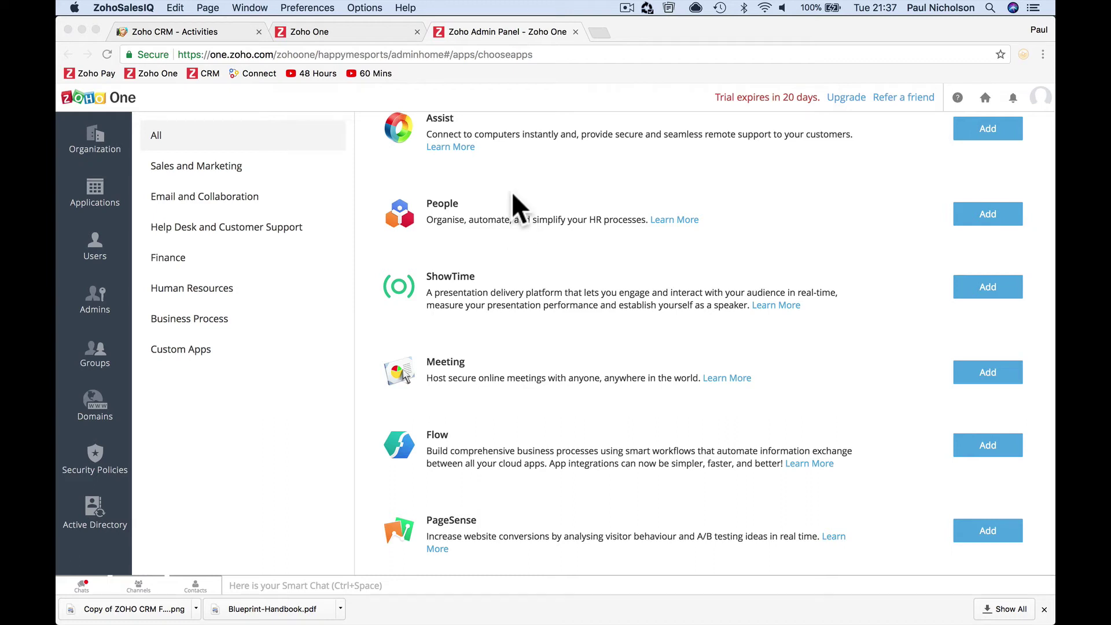
scroll(512, 193, "down", 3)
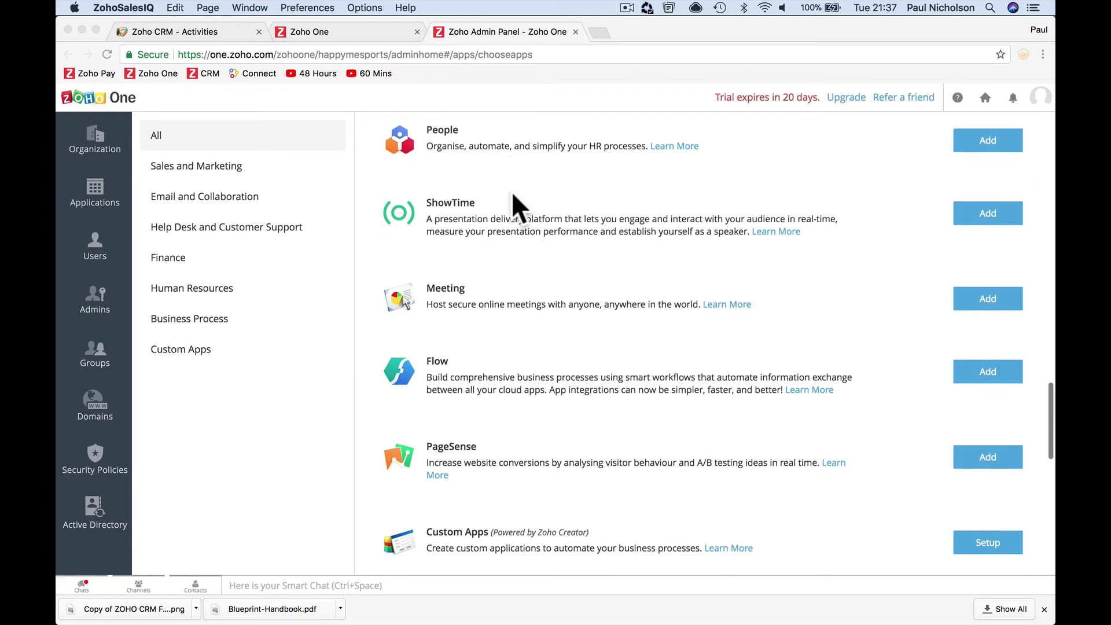
scroll(460, 211, "down", 2)
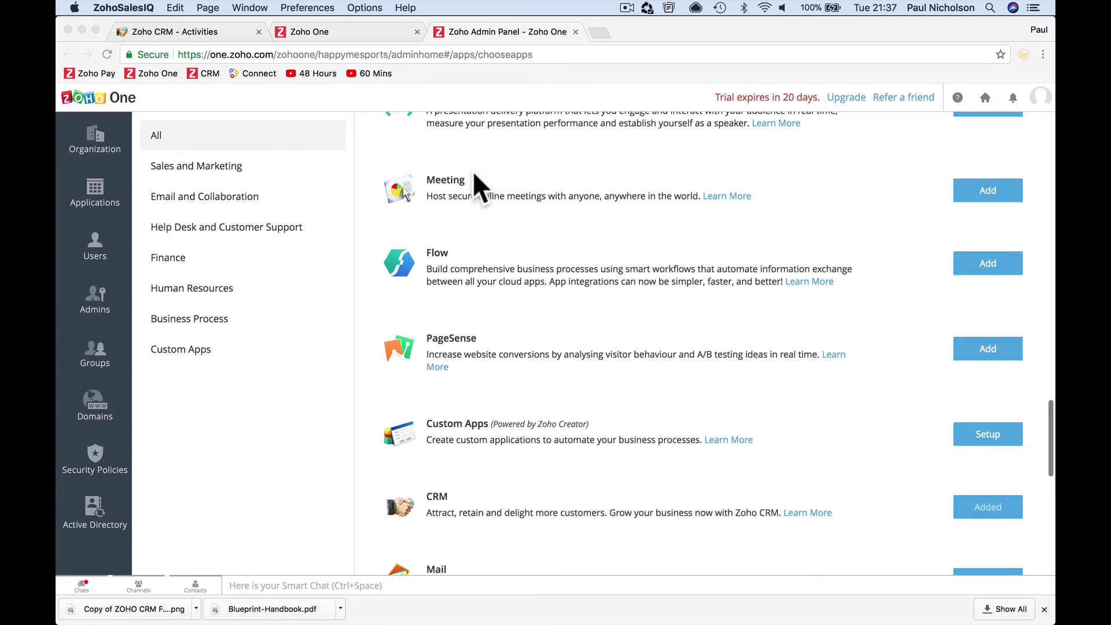
scroll(521, 208, "down", 2)
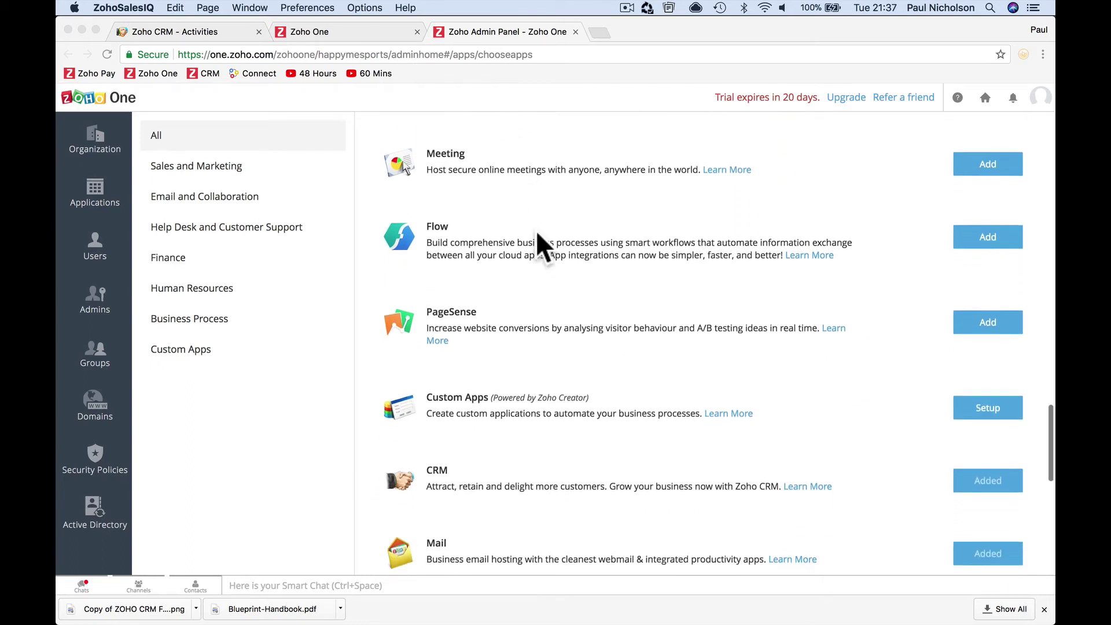
scroll(488, 238, "down", 1)
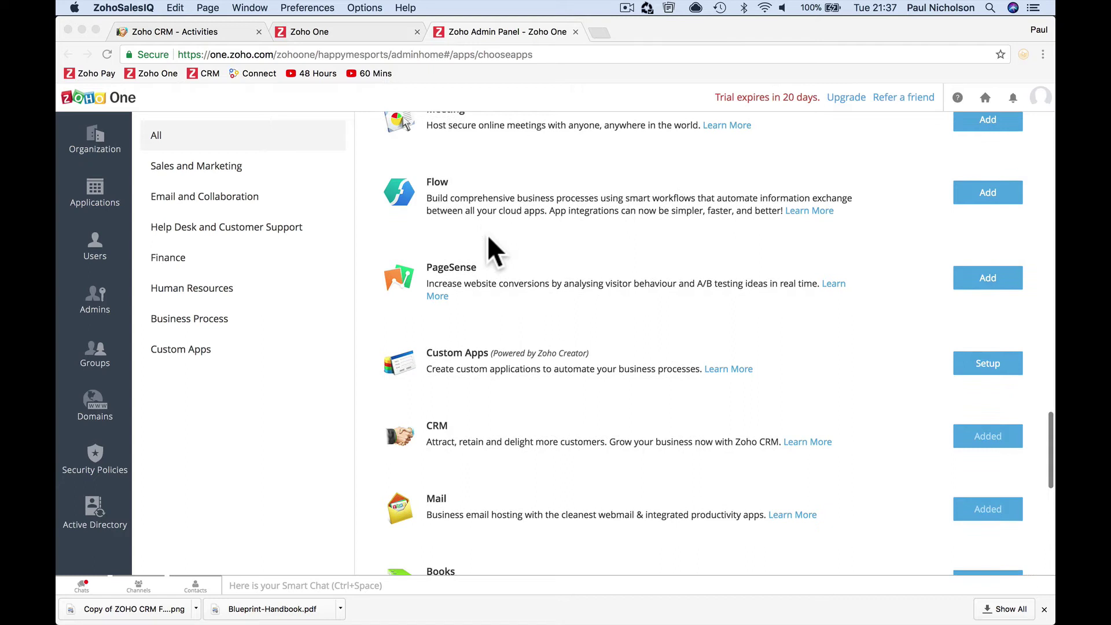
scroll(489, 237, "down", 1)
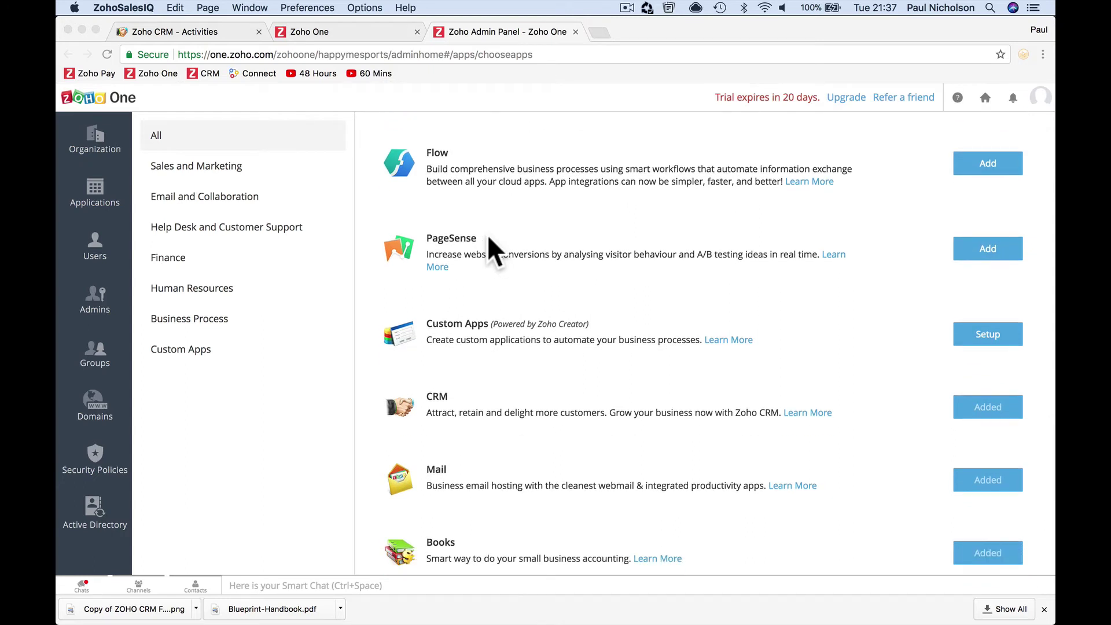
scroll(482, 243, "down", 3)
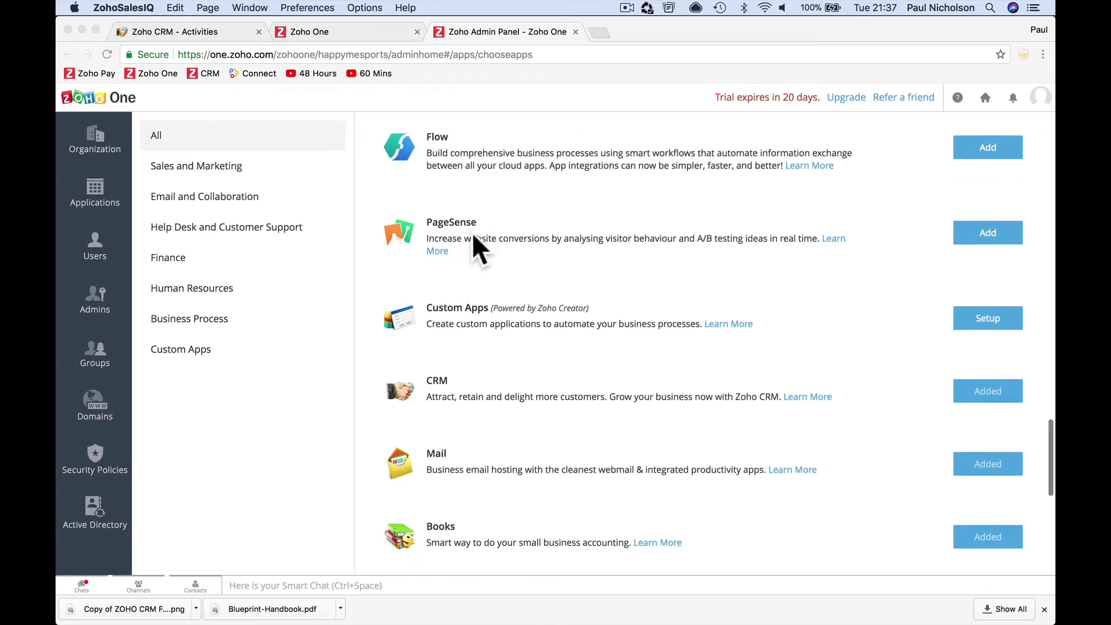
scroll(472, 235, "down", 4)
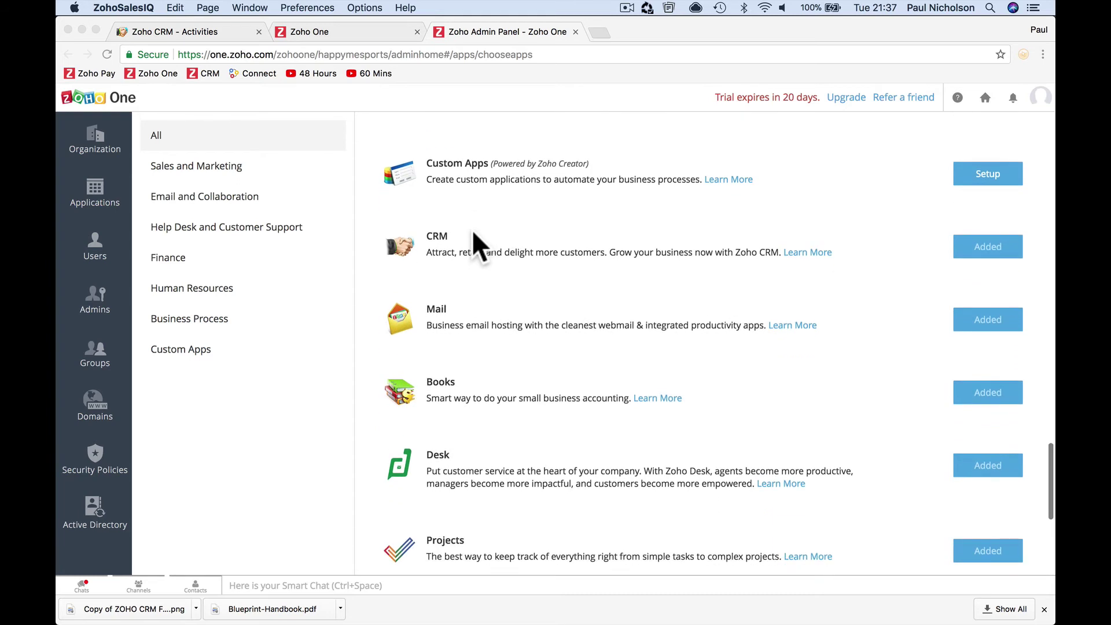
scroll(469, 195, "down", 3)
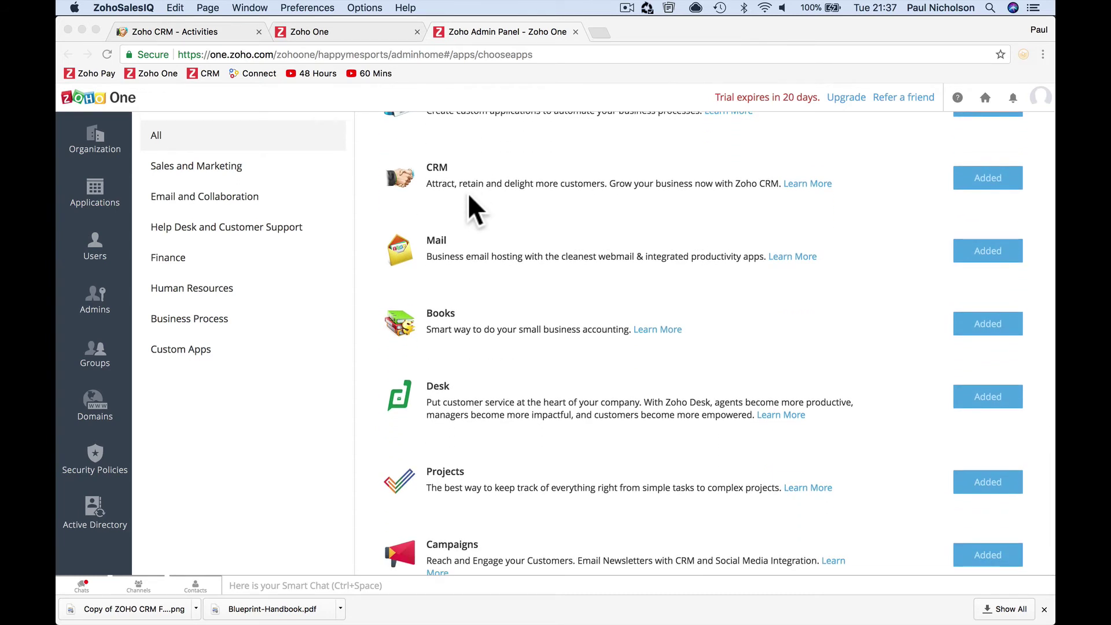
scroll(467, 193, "down", 3)
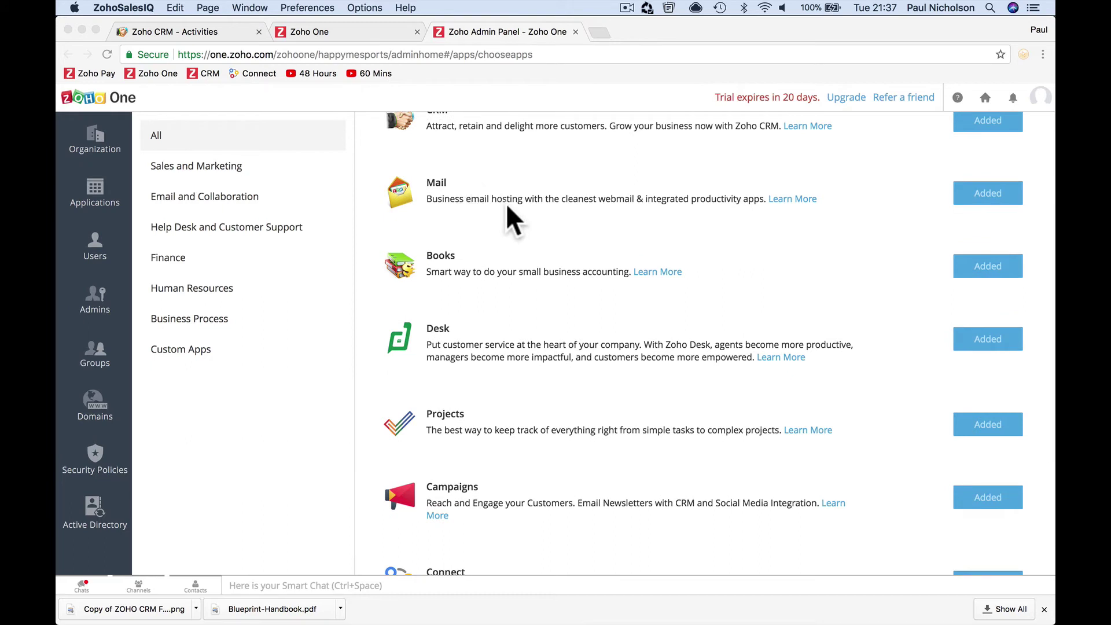
scroll(506, 208, "up", 1)
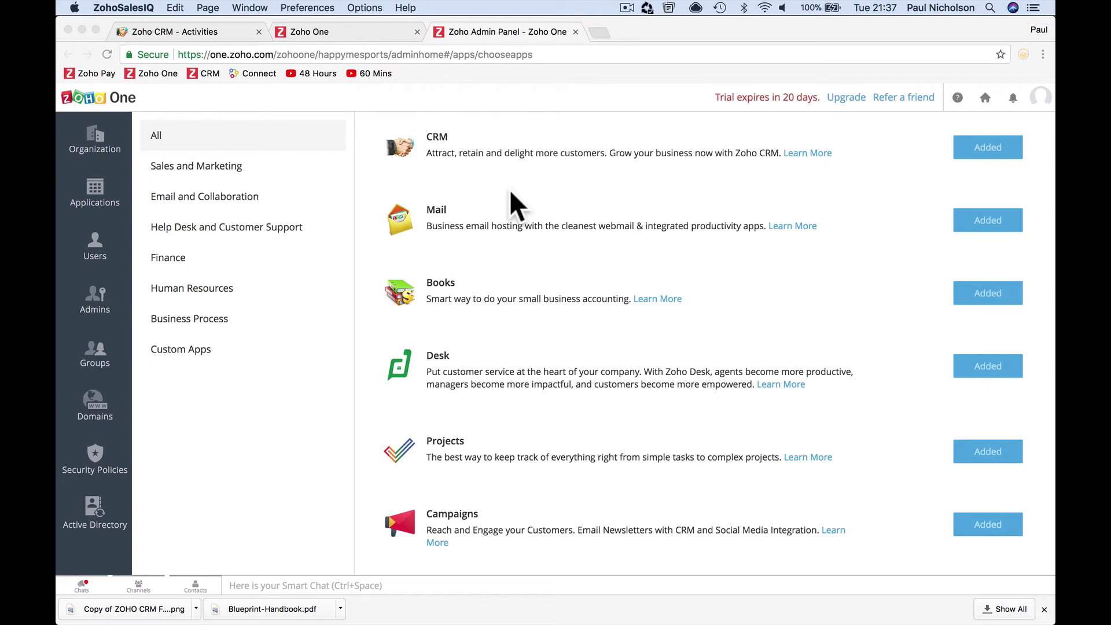
scroll(510, 193, "down", 3)
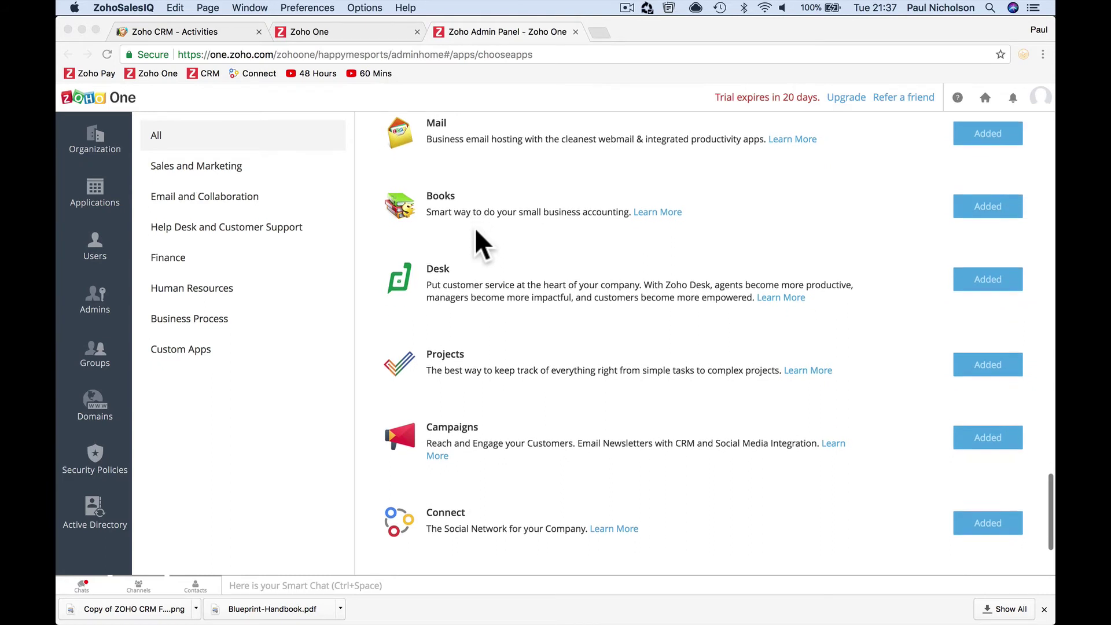
scroll(475, 228, "down", 2)
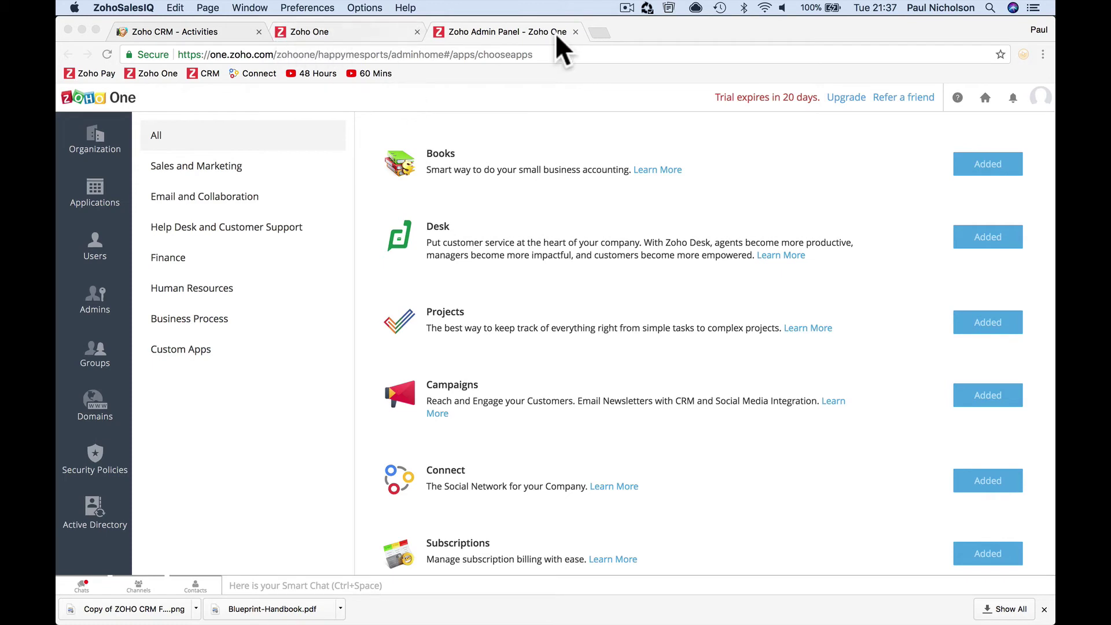
Open the paulnicholson.com homepage in a new browser tab.
left_click(602, 32)
type("pa")
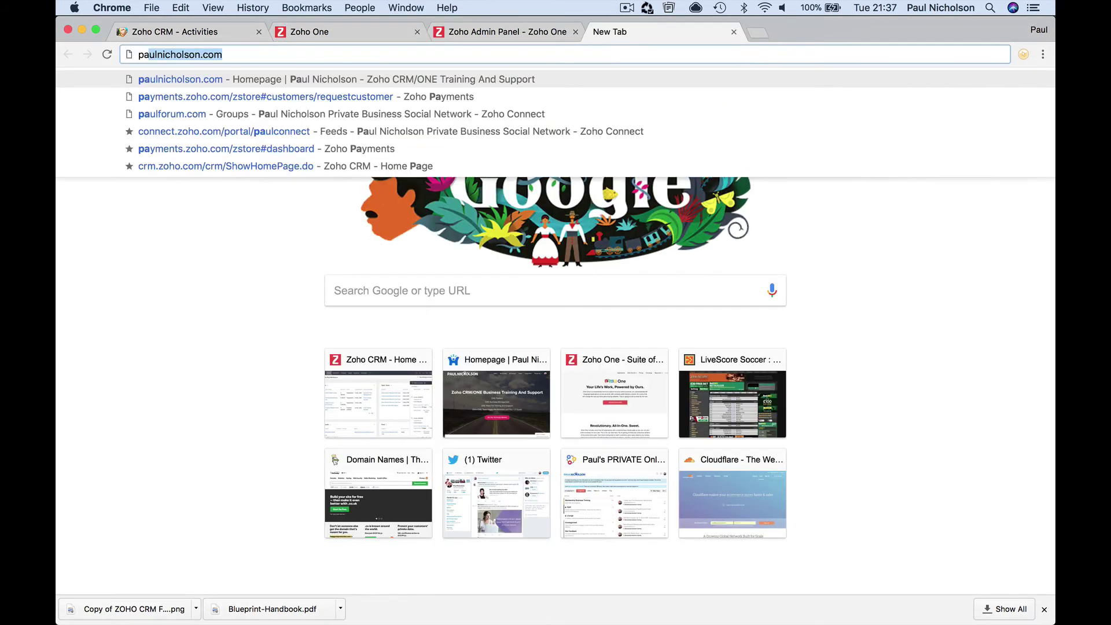
key("Return")
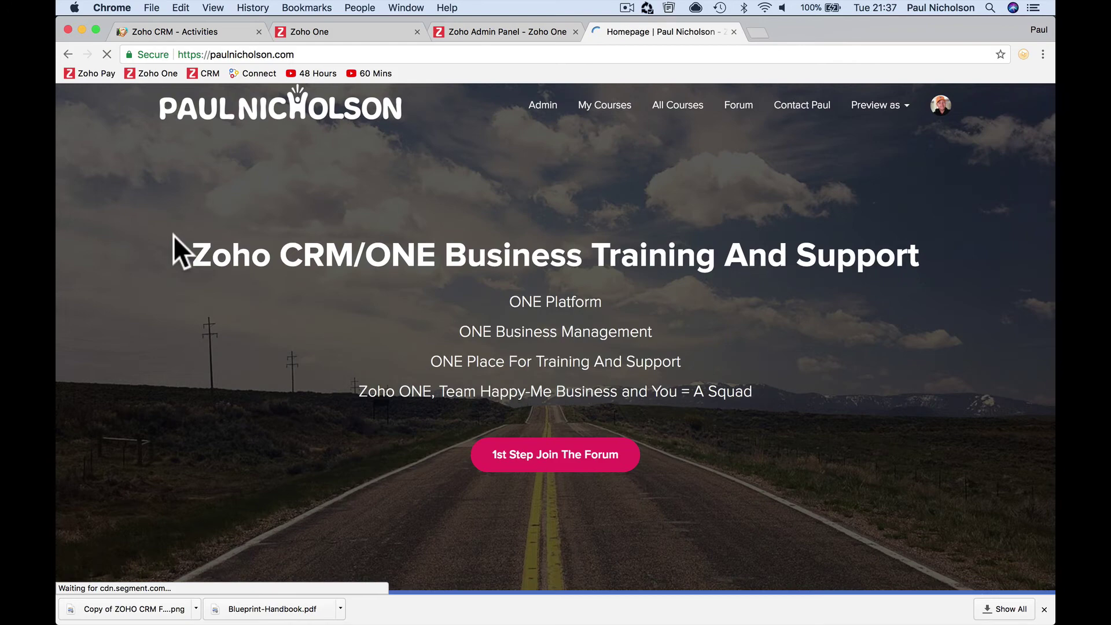
Try the contact form and contact page, return home, and open the live chat window.
left_click(70, 210)
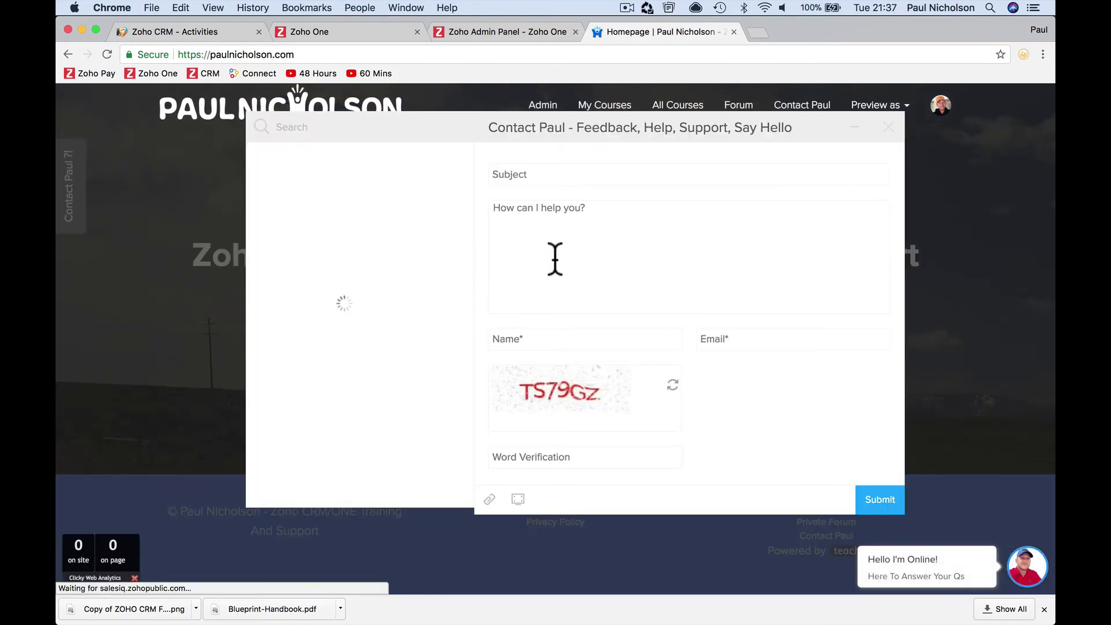
left_click(889, 127)
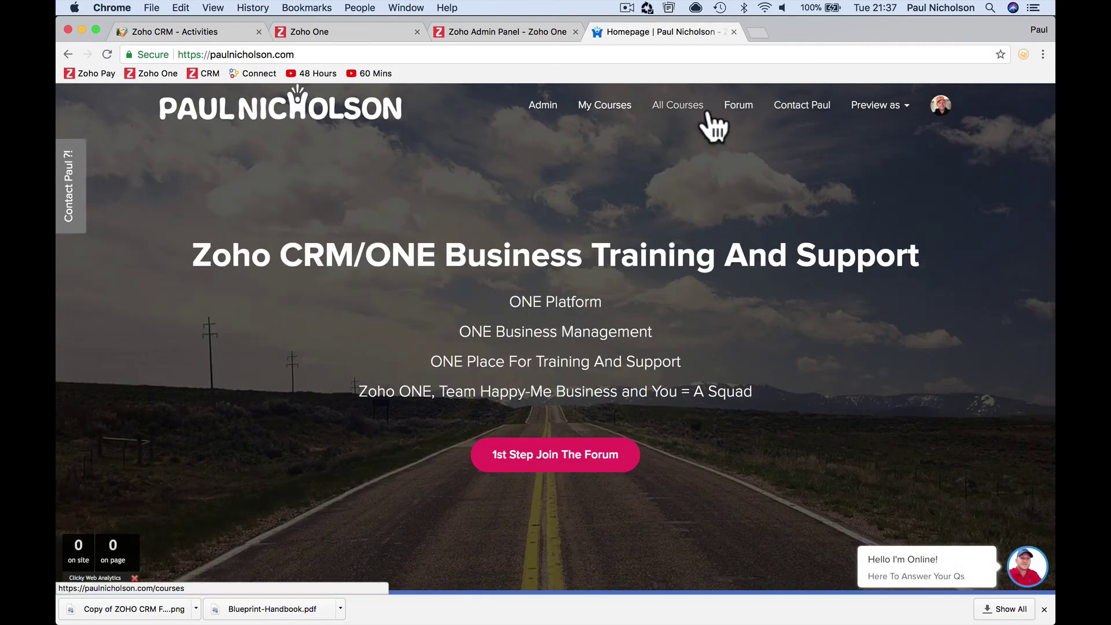
left_click(798, 108)
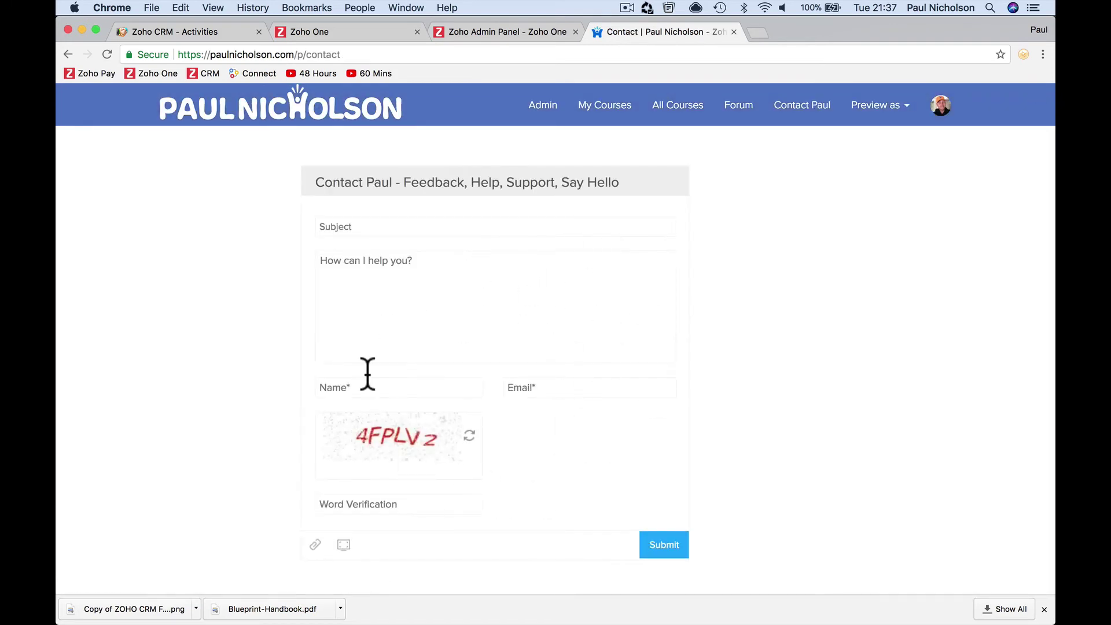
left_click(310, 123)
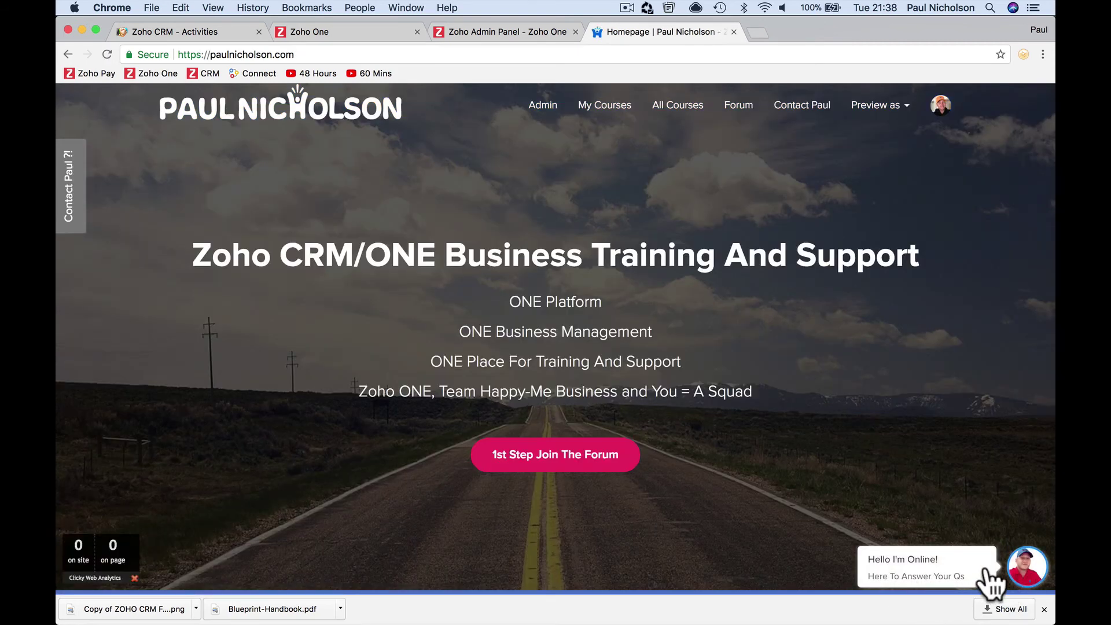
left_click(1014, 576)
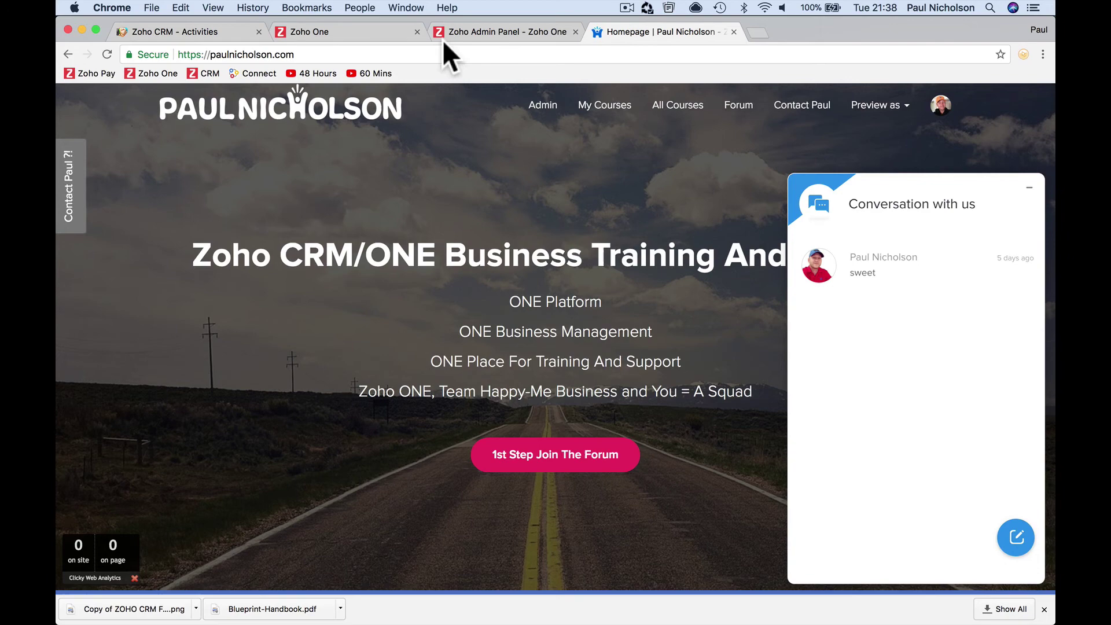
Back in the Admin Panel, scroll down to the Sign app, highlight its name, then scroll back up.
left_click(463, 31)
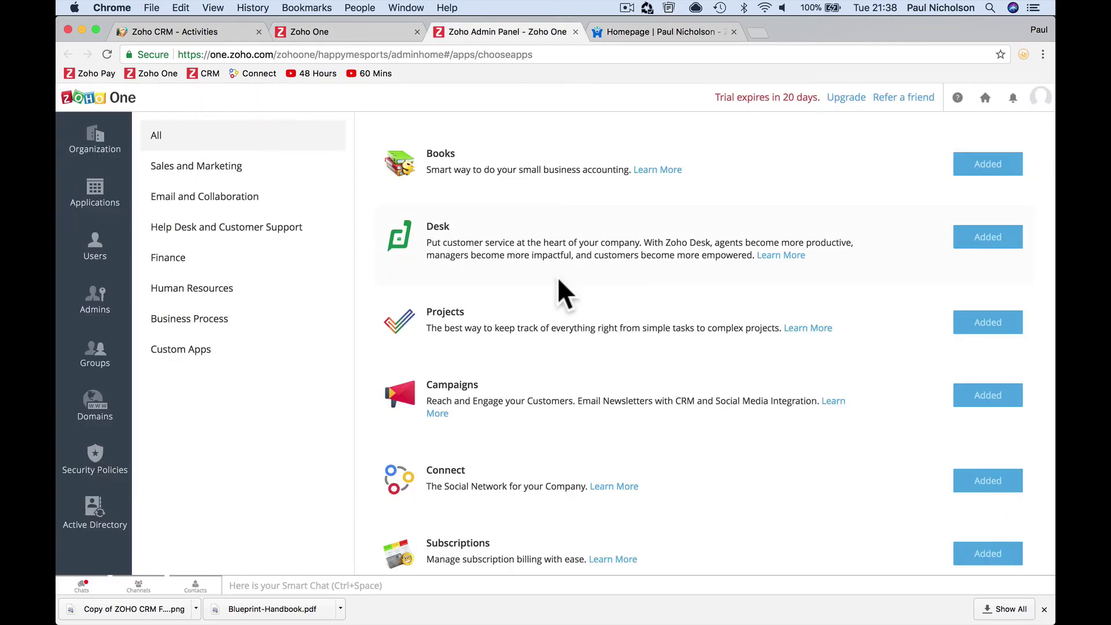
scroll(558, 277, "down", 5)
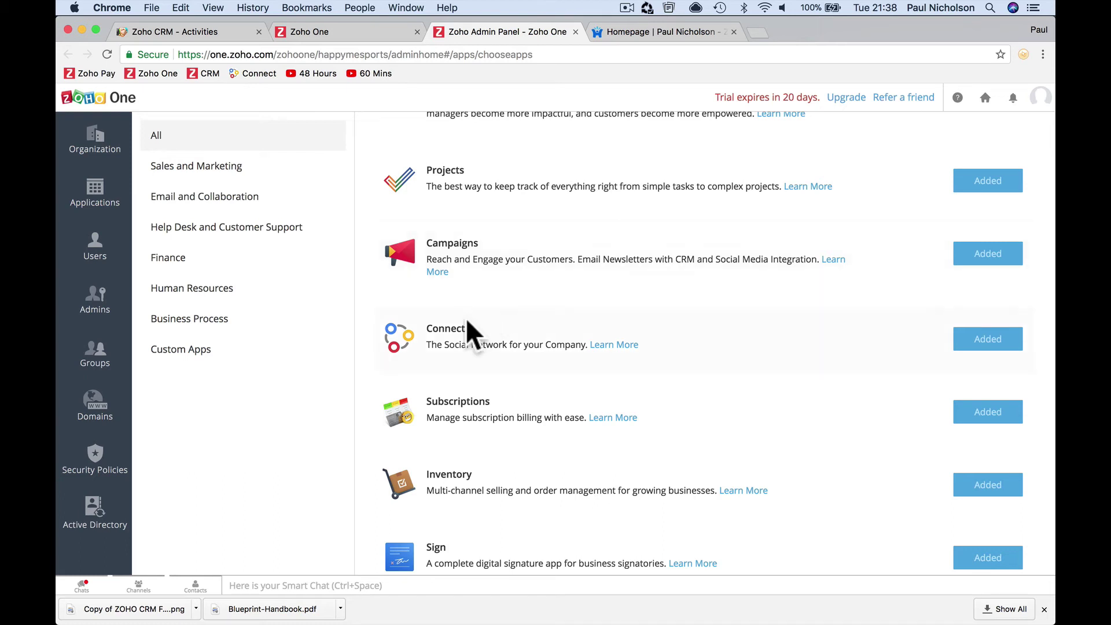
scroll(446, 334, "down", 1)
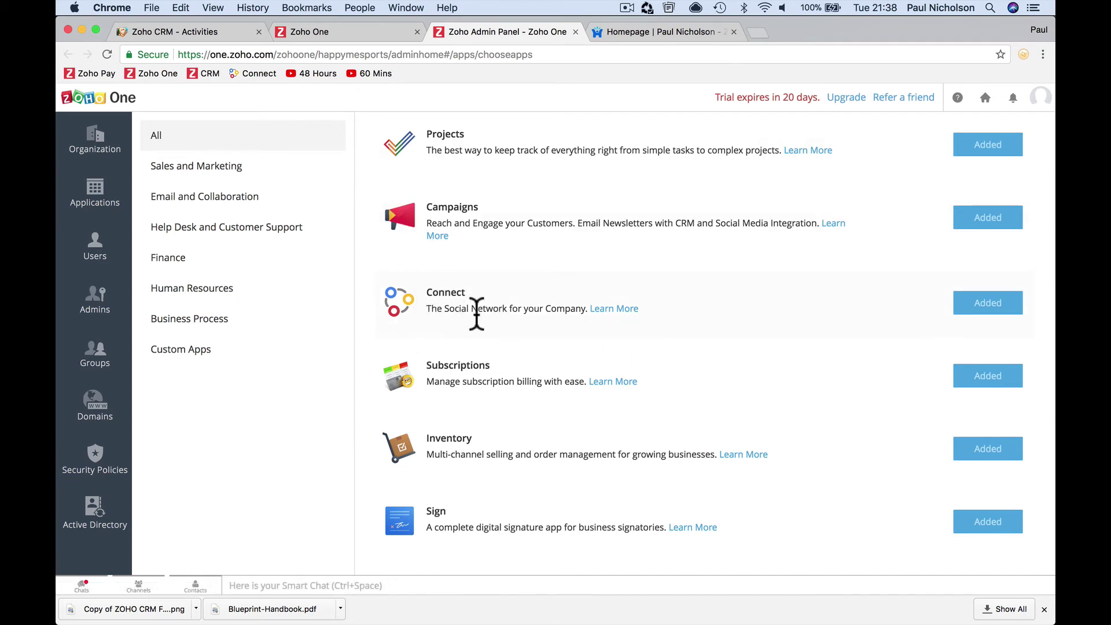
scroll(477, 316, "down", 1)
scroll(476, 315, "down", 1)
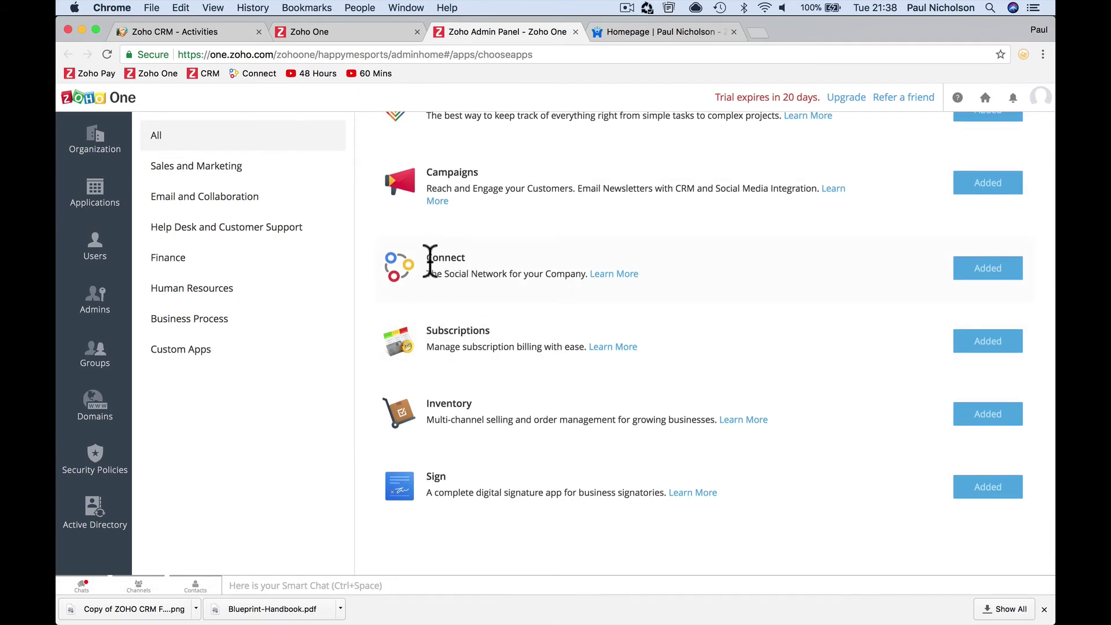
scroll(504, 297, "down", 1)
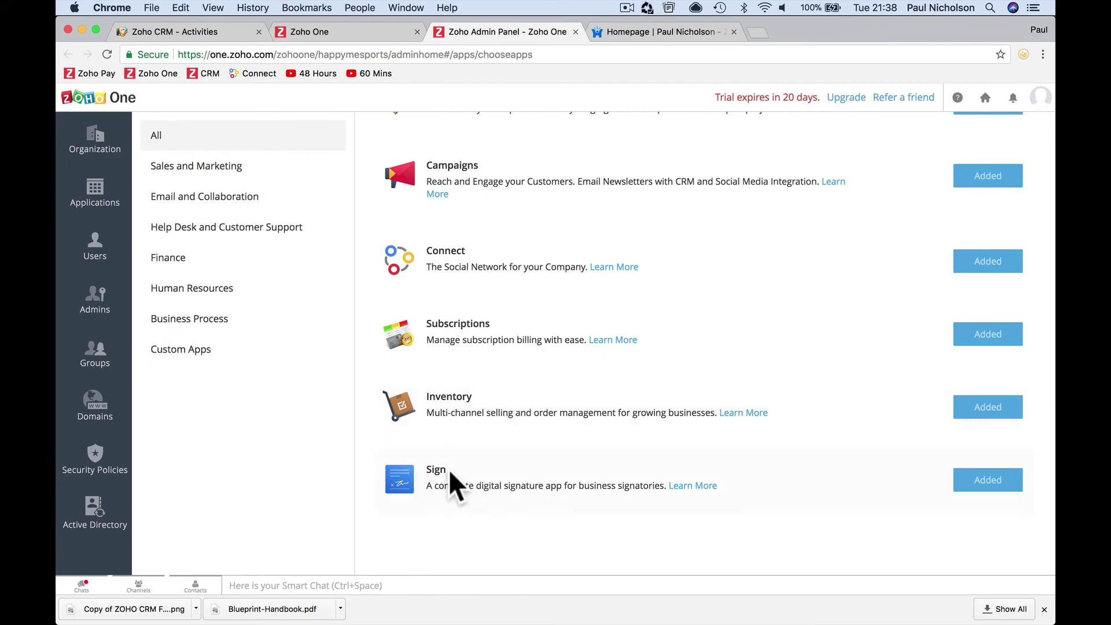
double_click(428, 470)
scroll(460, 355, "up", 15)
scroll(461, 355, "up", 15)
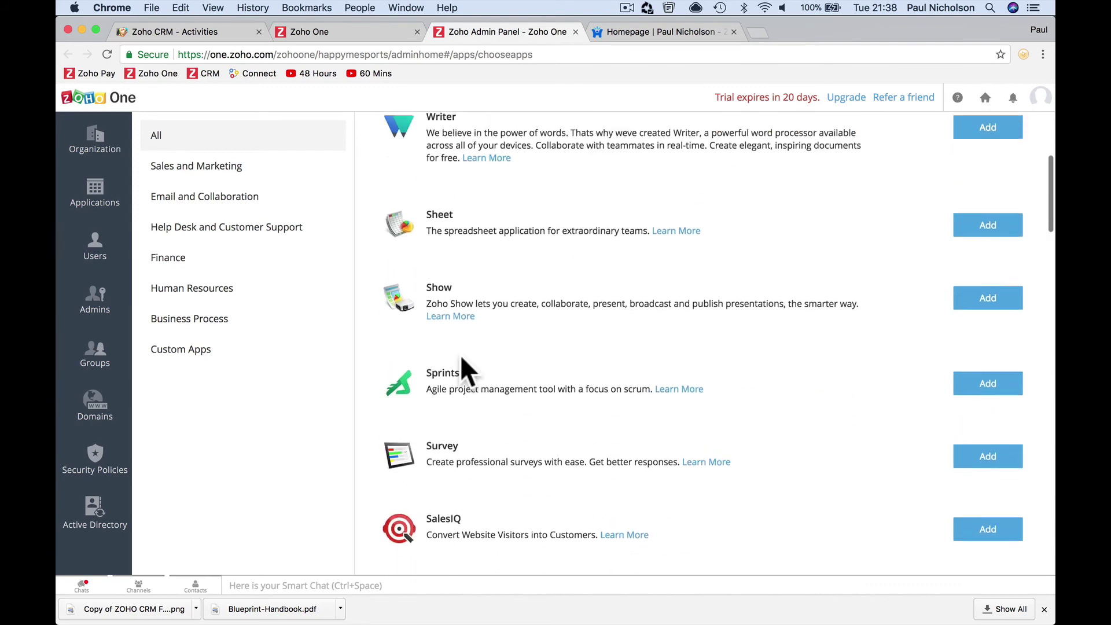
Filter the catalogue by Sales and Marketing, Email and Collaboration, Help Desk and Human Resources, then open CRM home.
left_click(201, 168)
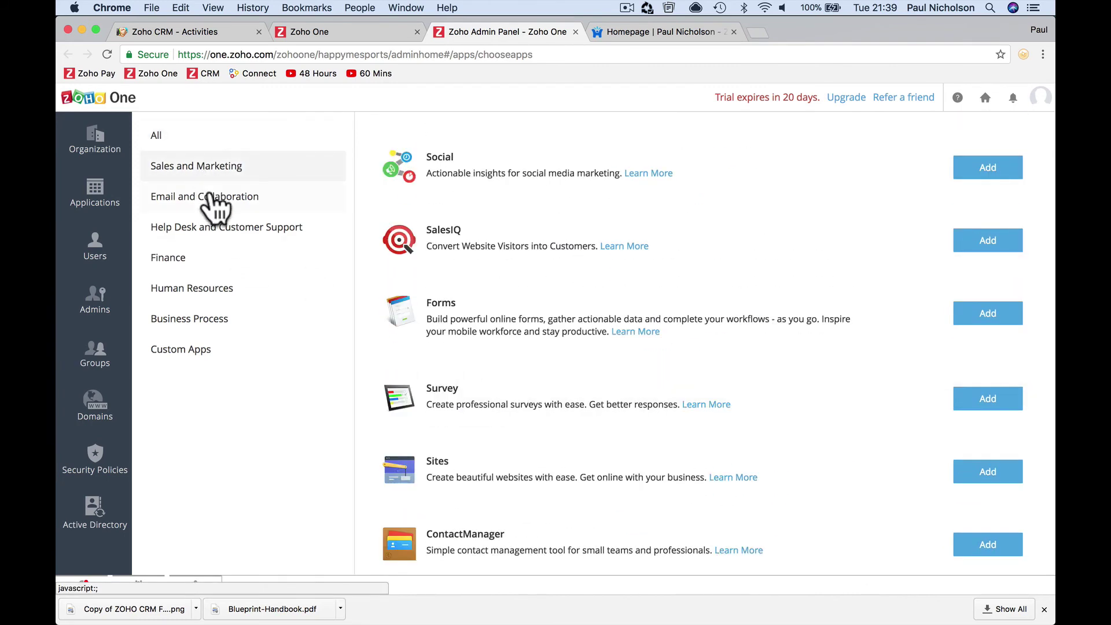
left_click(211, 197)
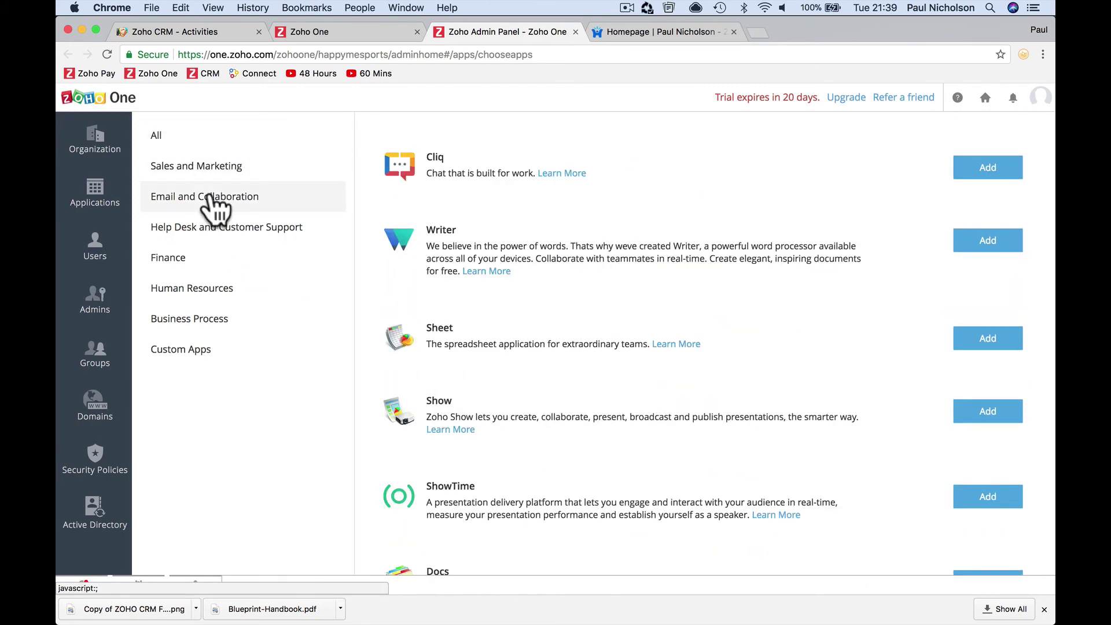
left_click(220, 225)
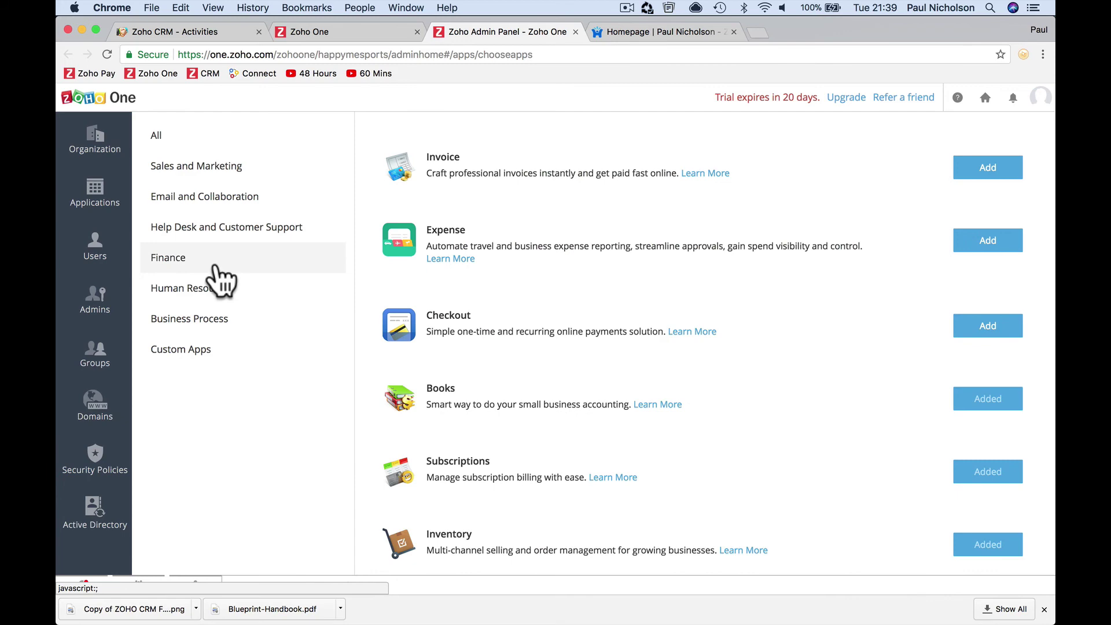
left_click(214, 288)
left_click(219, 197)
left_click(221, 167)
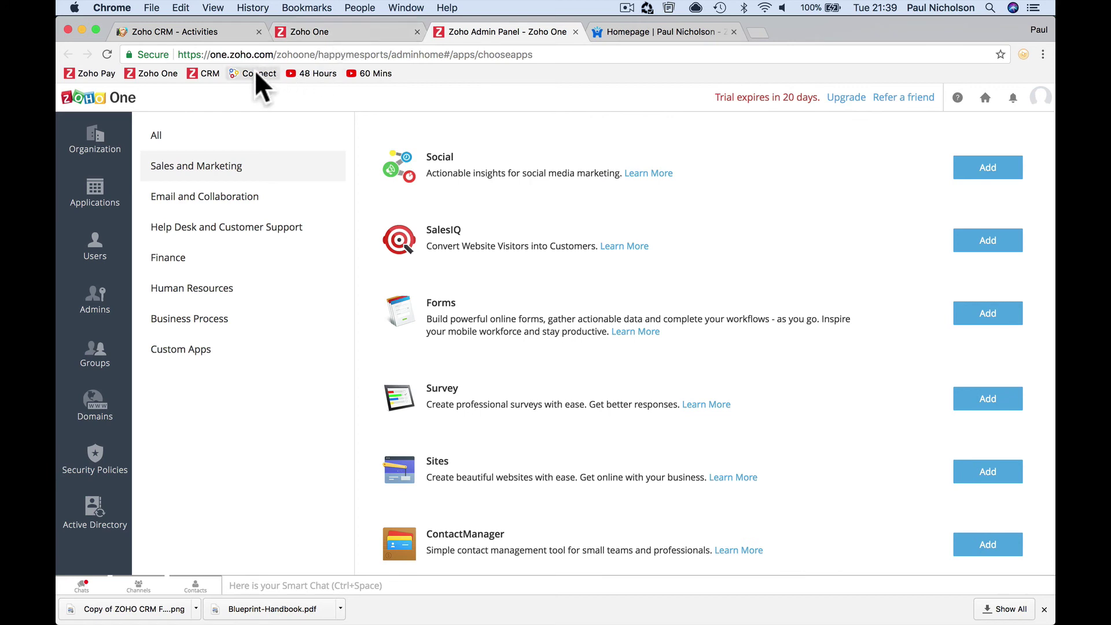
left_click(207, 74)
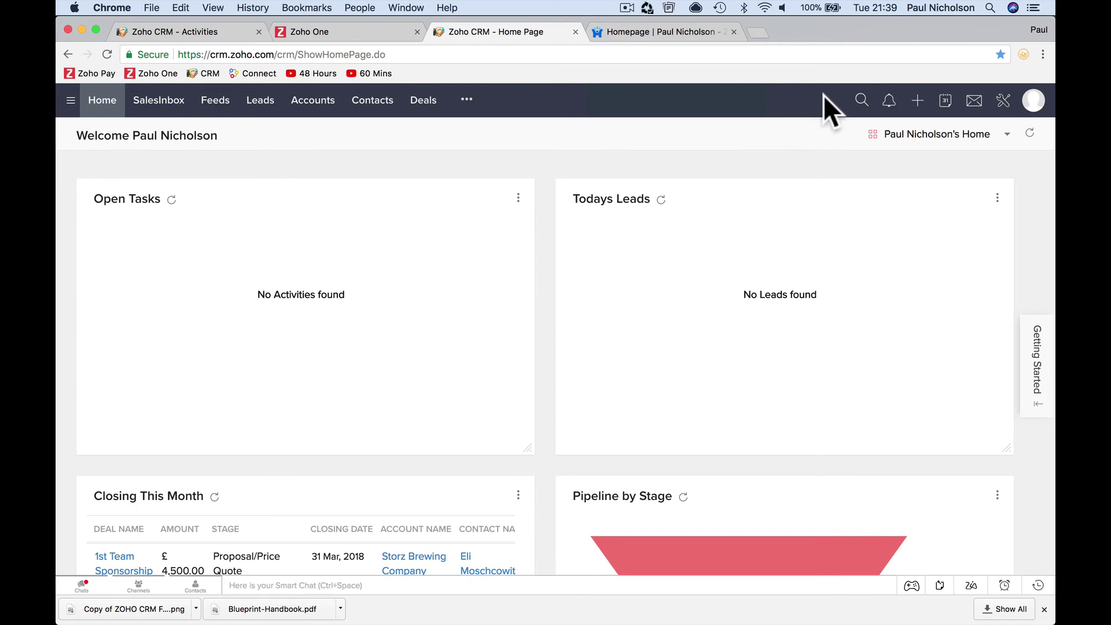
Show the account details with the ZohoOne Enterprise trial expiring in 20 days.
left_click(1033, 105)
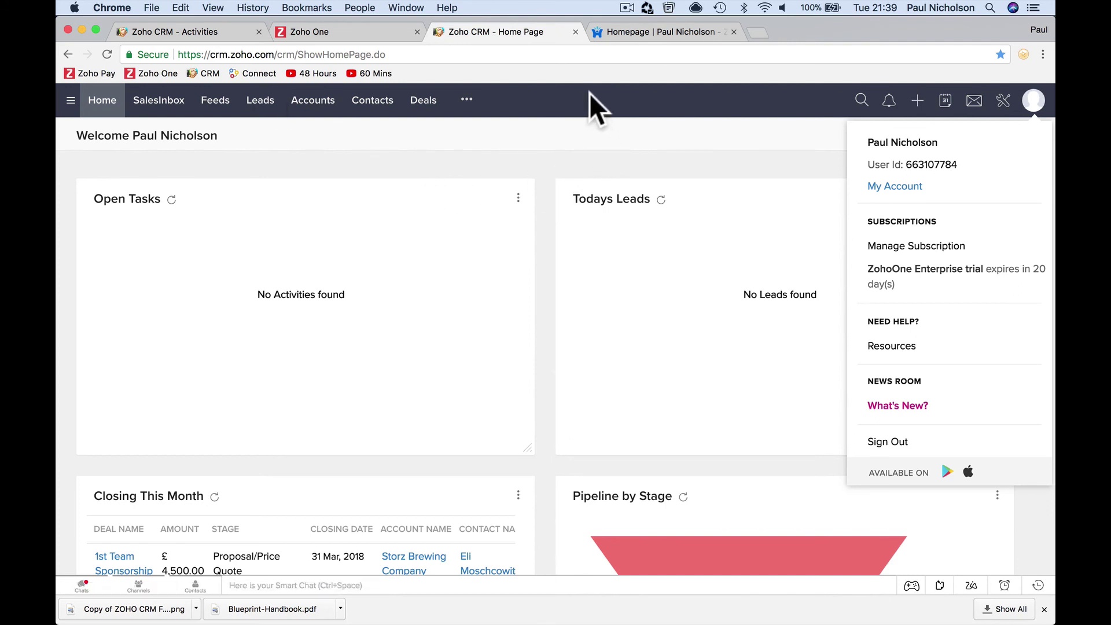
left_click(548, 50)
Go to zoho1trial.com to load the Zoho One landing page at zoho.com/one.
type("o")
key("BackSpace")
key("BackSpace")
type("sho")
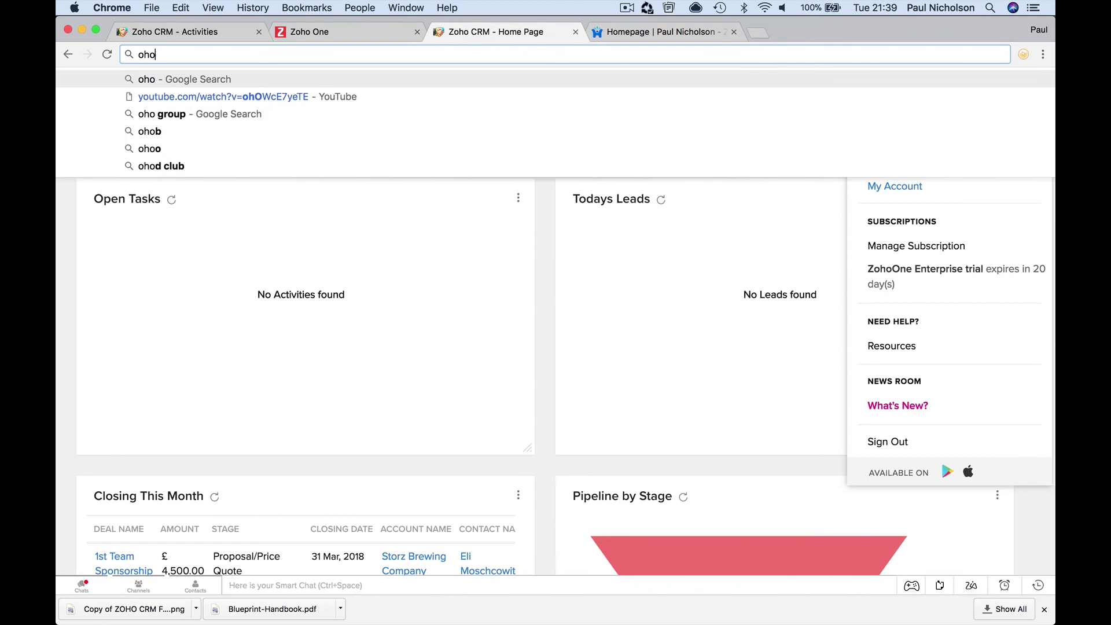
key("BackSpace")
key("BackSpace")
key("BackSpace")
type("zoho1")
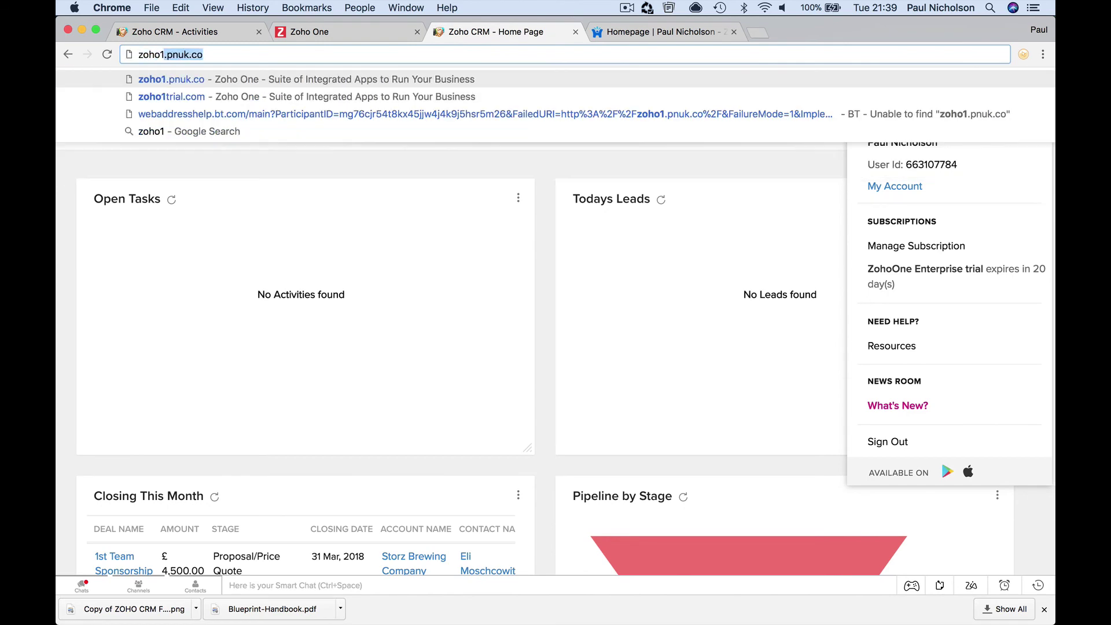
type("trial.com")
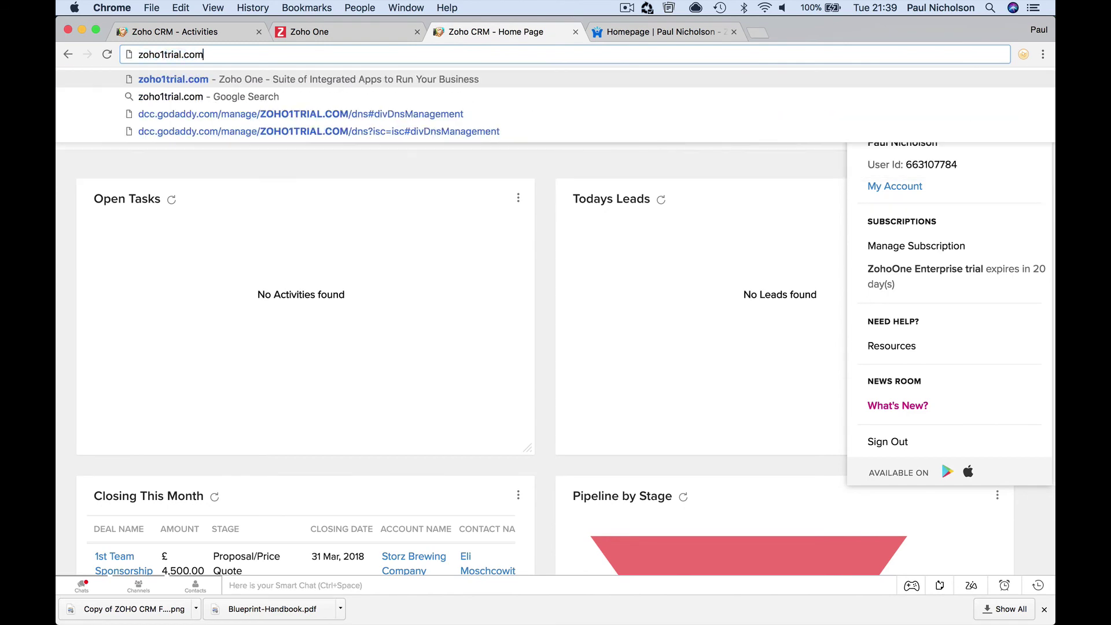
key("Return")
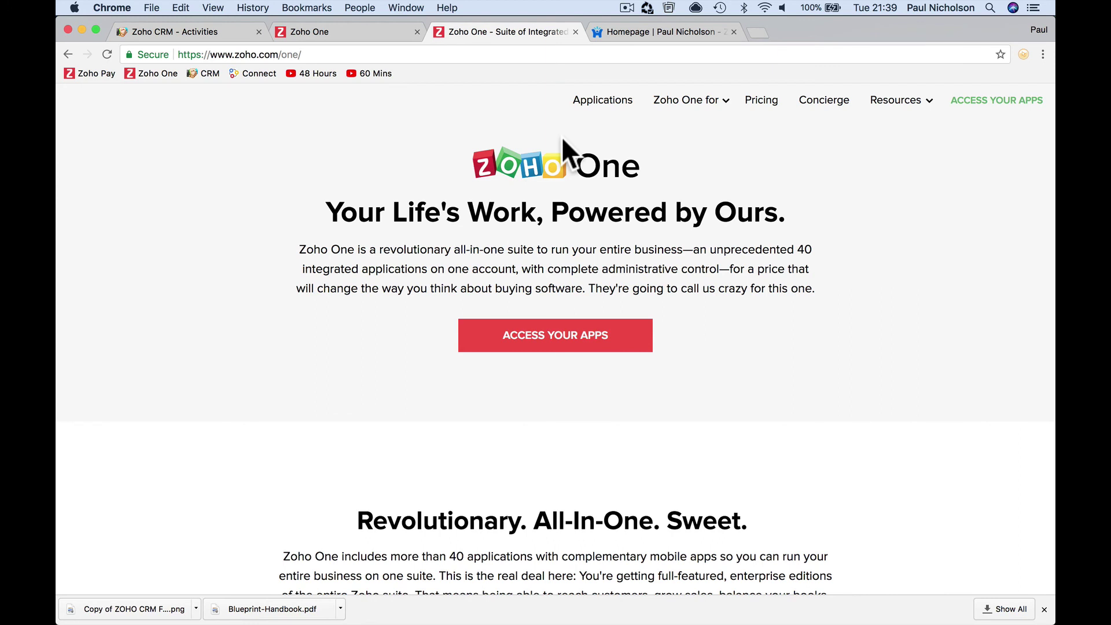